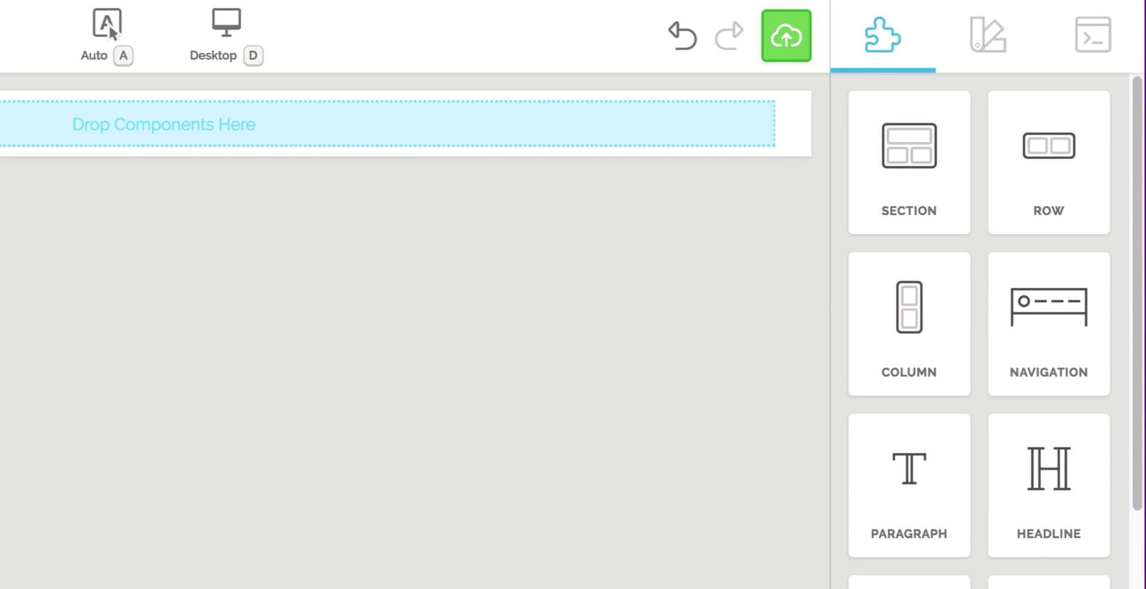
In the Theme settings, shift the first palette colour from blue to teal #4ee5d5
{"action": "left_click", "coordinate": [989, 36]}
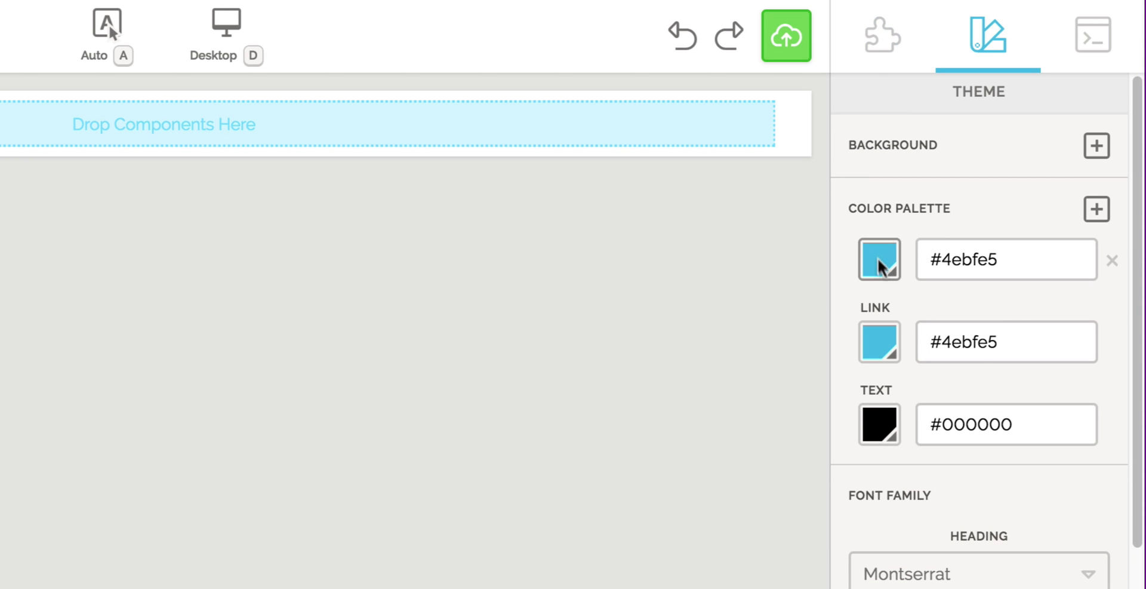
{"action": "left_click", "coordinate": [879, 264]}
{"action": "left_click_drag", "start_coordinate": [881, 304], "coordinate": [878, 312]}
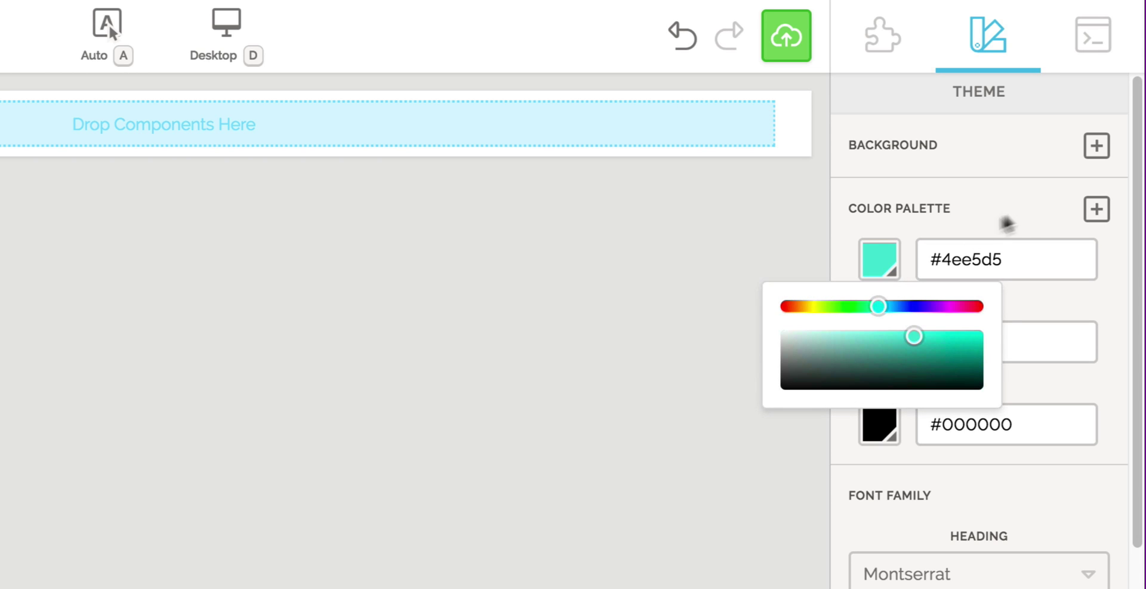
{"action": "left_click", "coordinate": [1098, 211]}
Add a second palette colour and adjust its hue to purple #9202be
{"action": "left_click", "coordinate": [1099, 211]}
{"action": "left_click", "coordinate": [887, 323]}
{"action": "left_click_drag", "start_coordinate": [936, 363], "coordinate": [946, 362]}
{"action": "left_click", "coordinate": [908, 202]}
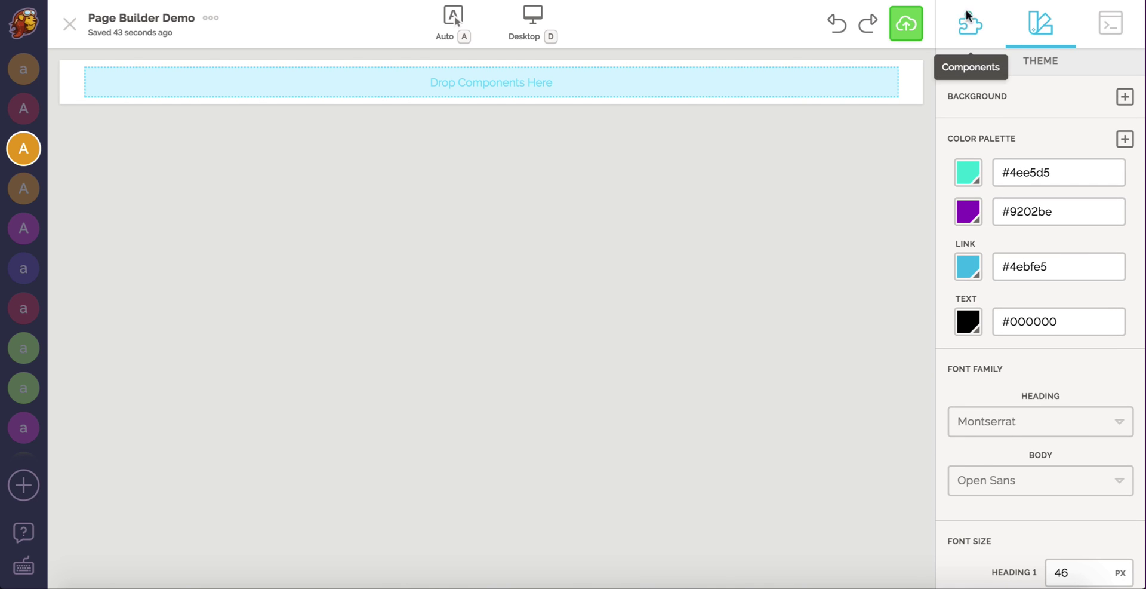
Drag a Row below the section's top area and add two Column components to make three columns
{"action": "left_click", "coordinate": [966, 27]}
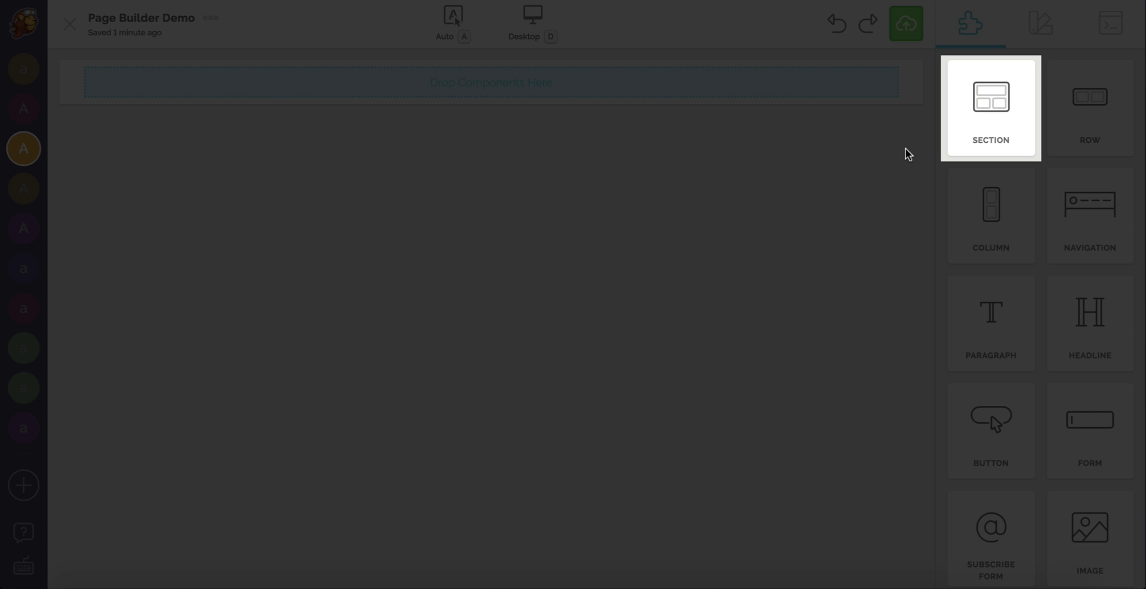
{"action": "left_click", "coordinate": [905, 148]}
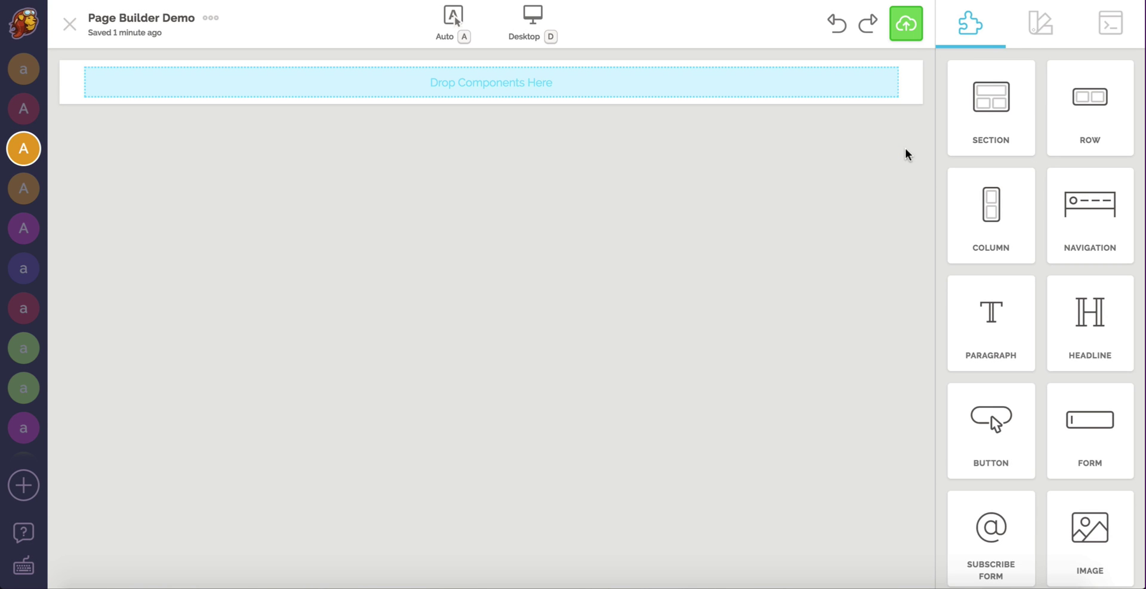
{"action": "left_click_drag", "start_coordinate": [1074, 117], "coordinate": [869, 95]}
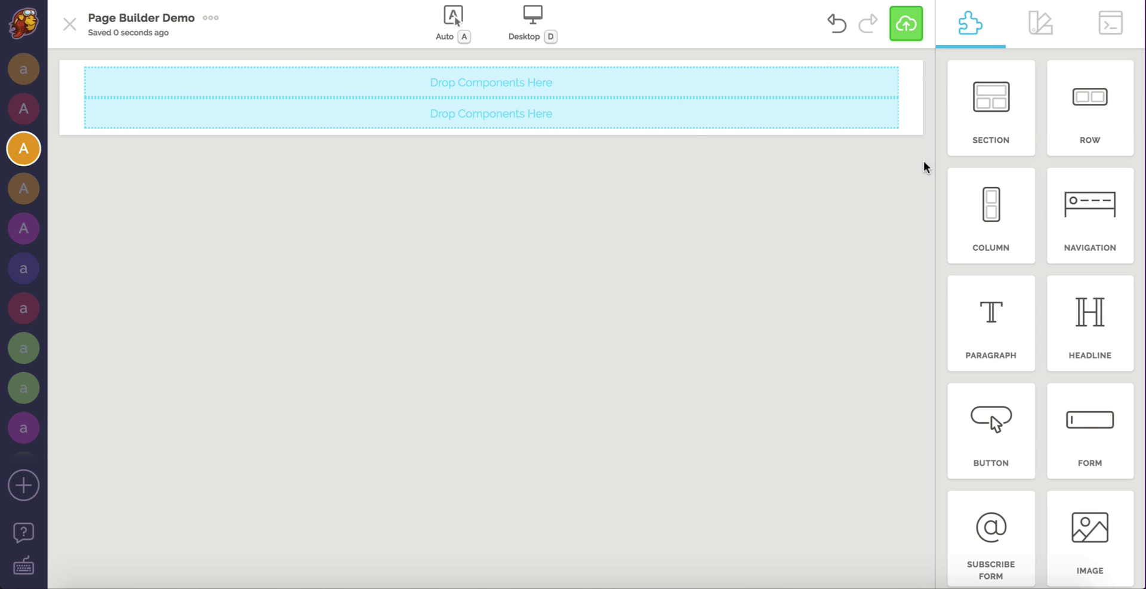
{"action": "left_click_drag", "start_coordinate": [988, 205], "coordinate": [906, 120]}
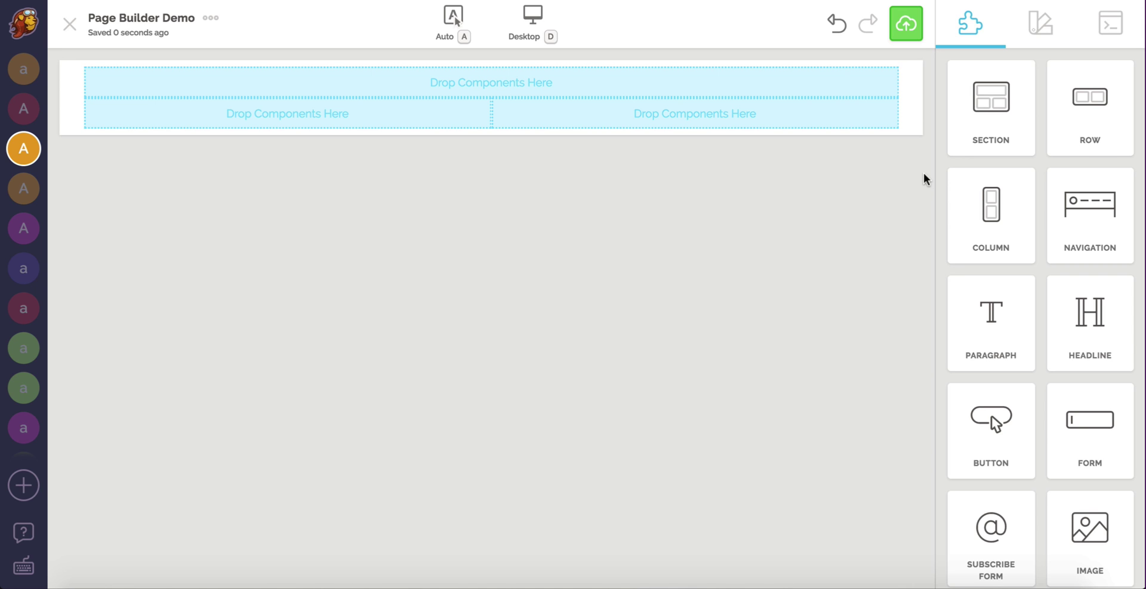
{"action": "left_click_drag", "start_coordinate": [987, 201], "coordinate": [905, 116]}
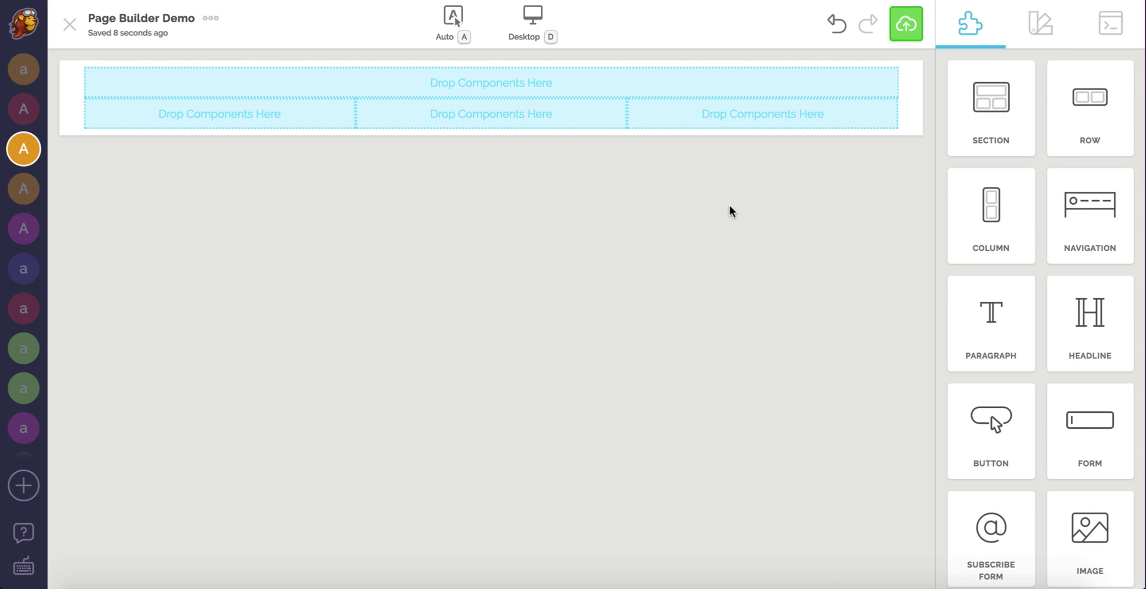
Place a headline in the top area reading 'Travel the World'
{"action": "left_click_drag", "start_coordinate": [1091, 324], "coordinate": [955, 290]}
{"action": "left_click_drag", "start_coordinate": [851, 267], "coordinate": [528, 78]}
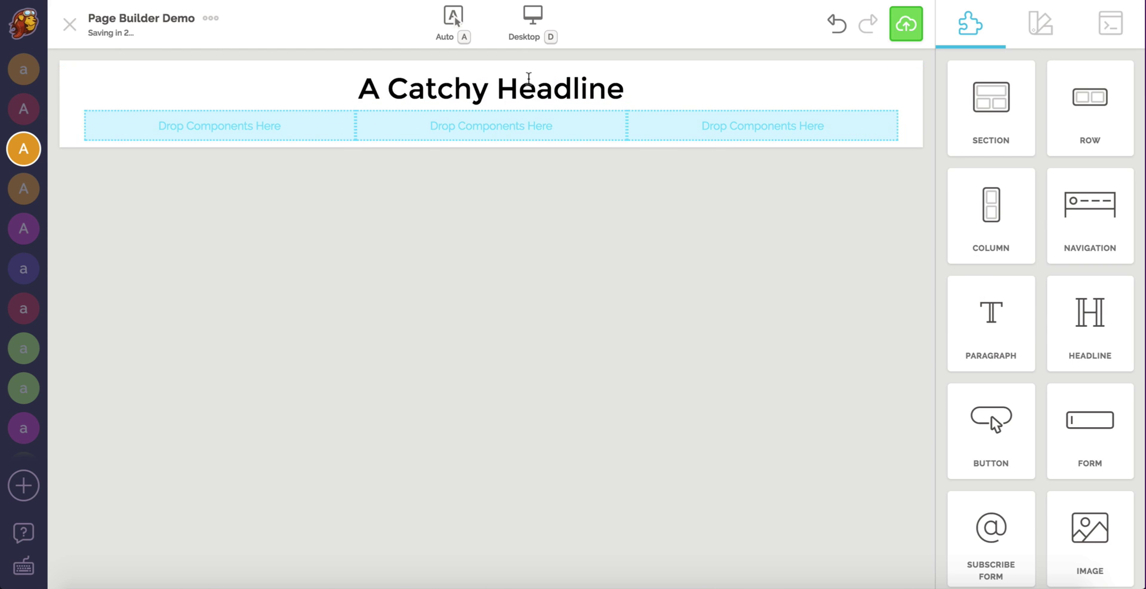
{"action": "left_click", "coordinate": [485, 89]}
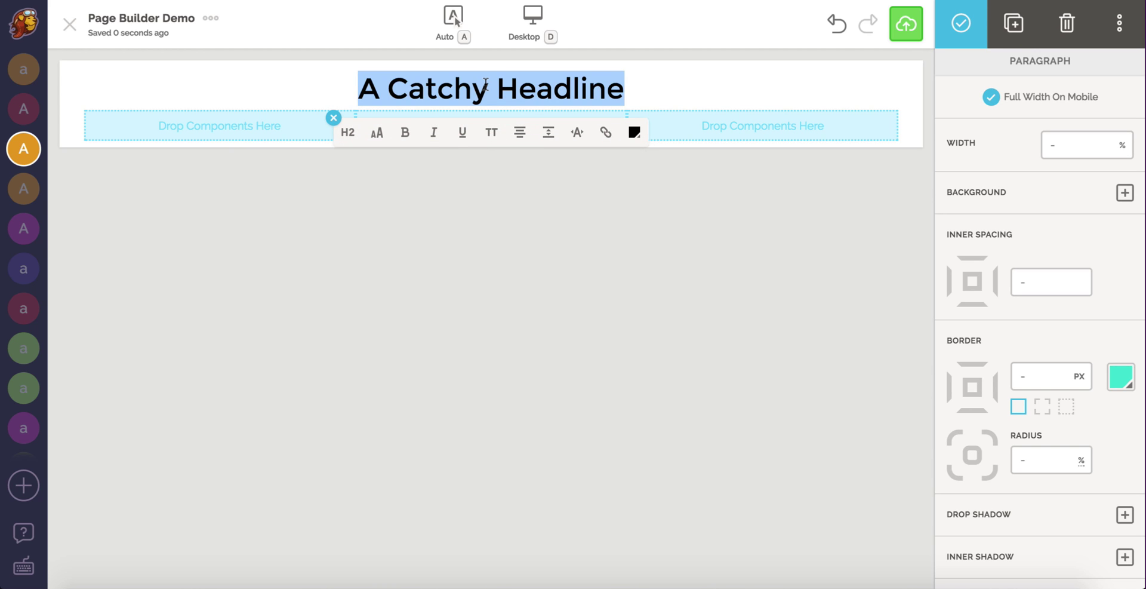
{"action": "type", "text": "Travel th"}
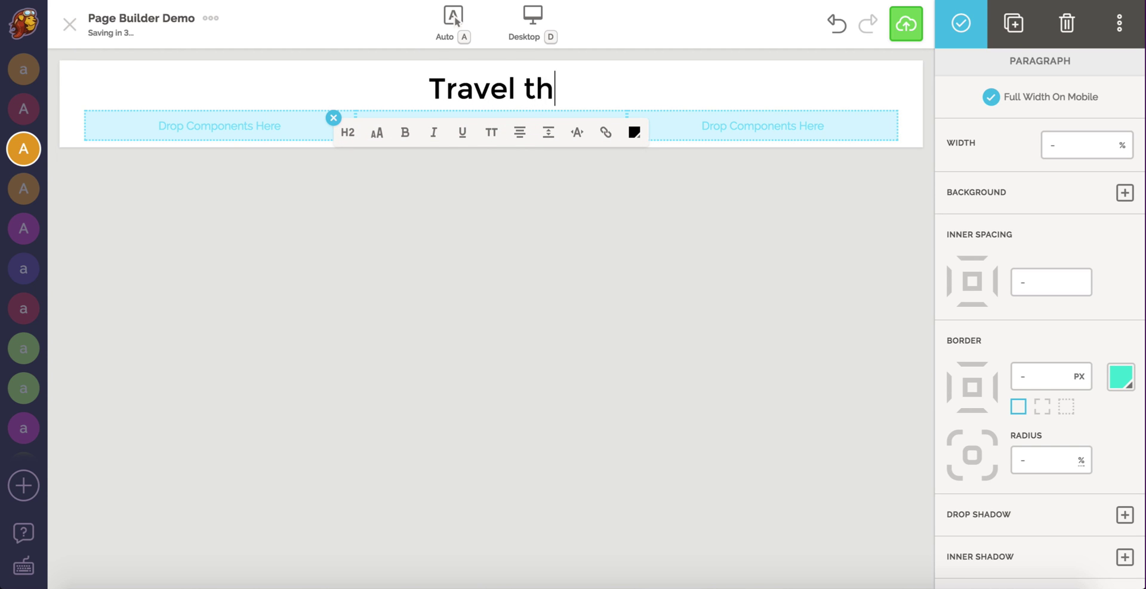
{"action": "type", "text": "e World"}
{"action": "left_click", "coordinate": [333, 118]}
{"action": "left_click", "coordinate": [955, 35]}
Add a centre-aligned text paragraph beneath the headline
{"action": "left_click_drag", "start_coordinate": [993, 320], "coordinate": [535, 96]}
{"action": "double_click", "coordinate": [506, 119]}
{"action": "left_click", "coordinate": [521, 151]}
{"action": "left_click", "coordinate": [520, 64]}
{"action": "left_click", "coordinate": [582, 241]}
Add a button labelled 'Sign up today' under the paragraph
{"action": "left_click_drag", "start_coordinate": [991, 414], "coordinate": [527, 117]}
{"action": "double_click", "coordinate": [500, 140]}
{"action": "type", "text": "Sign up today"}
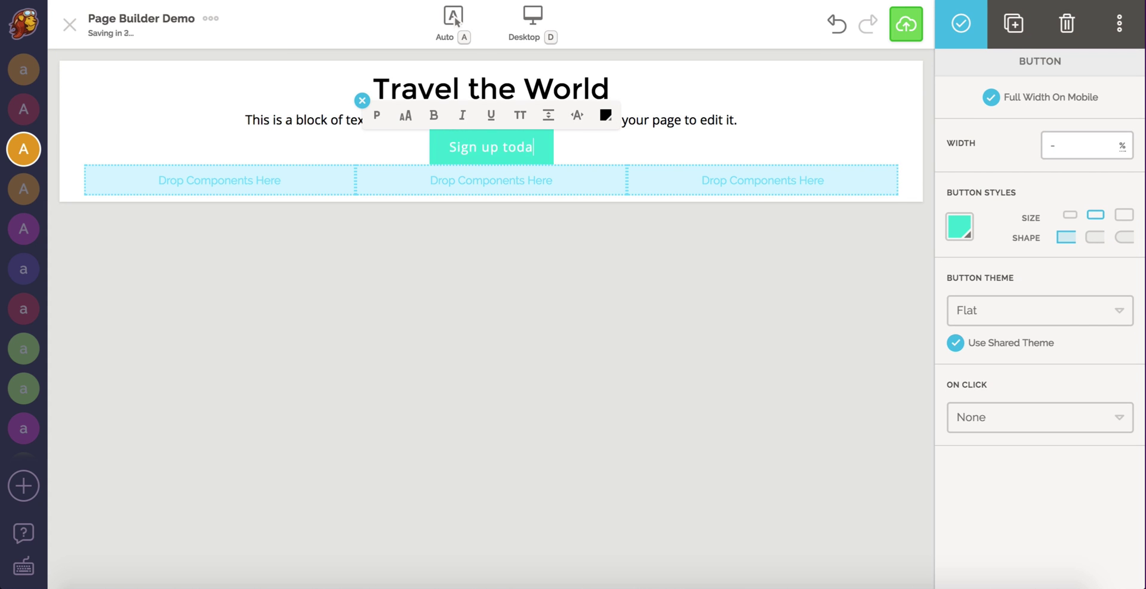
{"action": "left_click", "coordinate": [755, 320]}
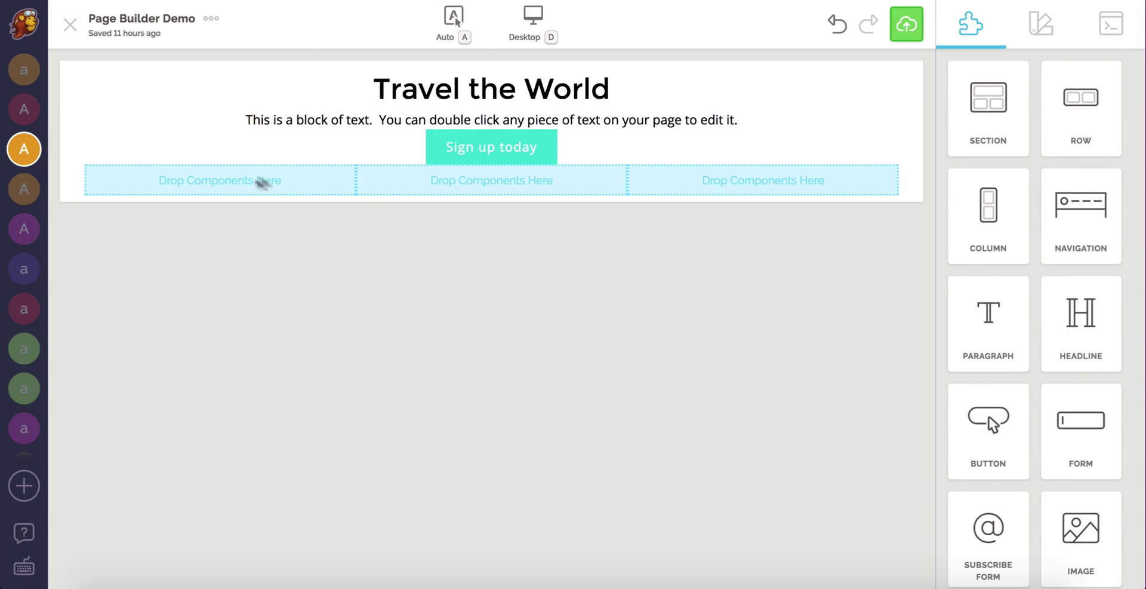
Set intro-background.jpg from the Travel folder as the section's background image
{"action": "left_click", "coordinate": [103, 63]}
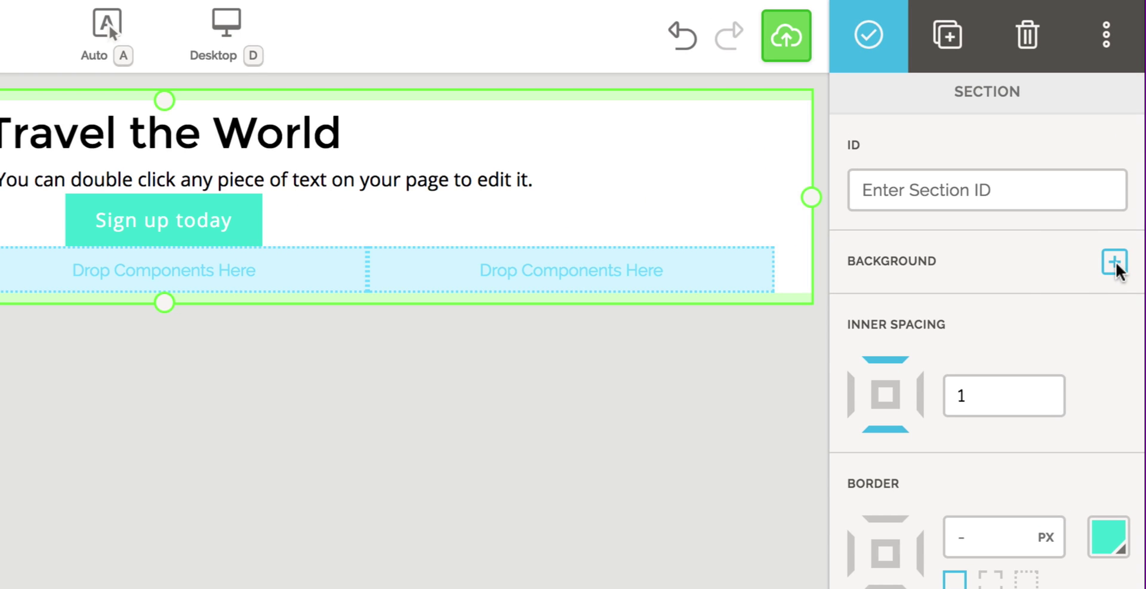
{"action": "left_click", "coordinate": [1115, 263]}
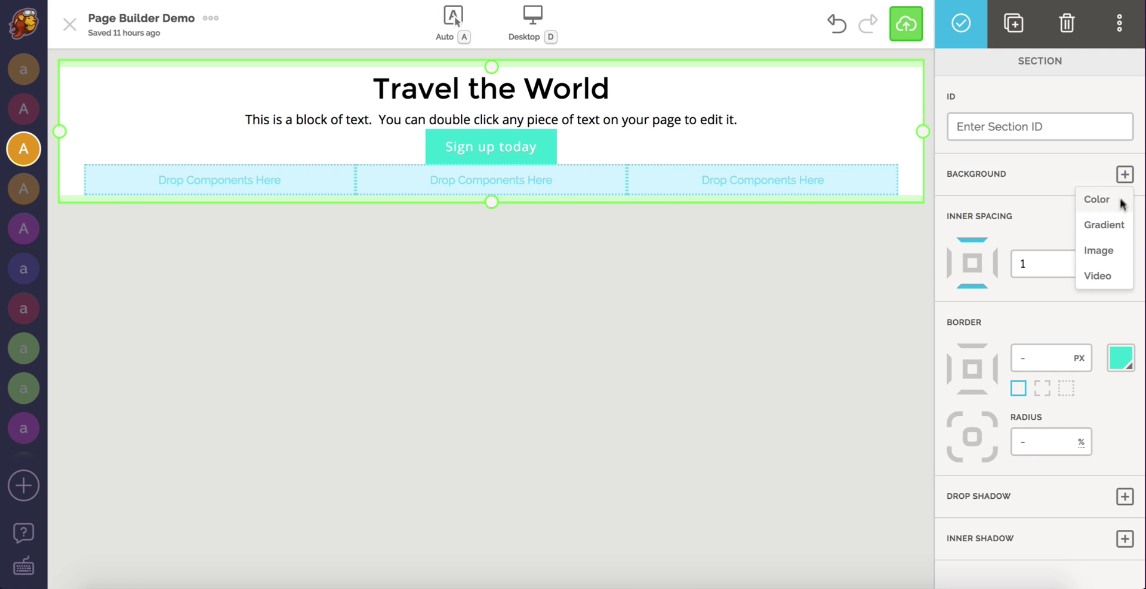
{"action": "left_click", "coordinate": [1102, 252]}
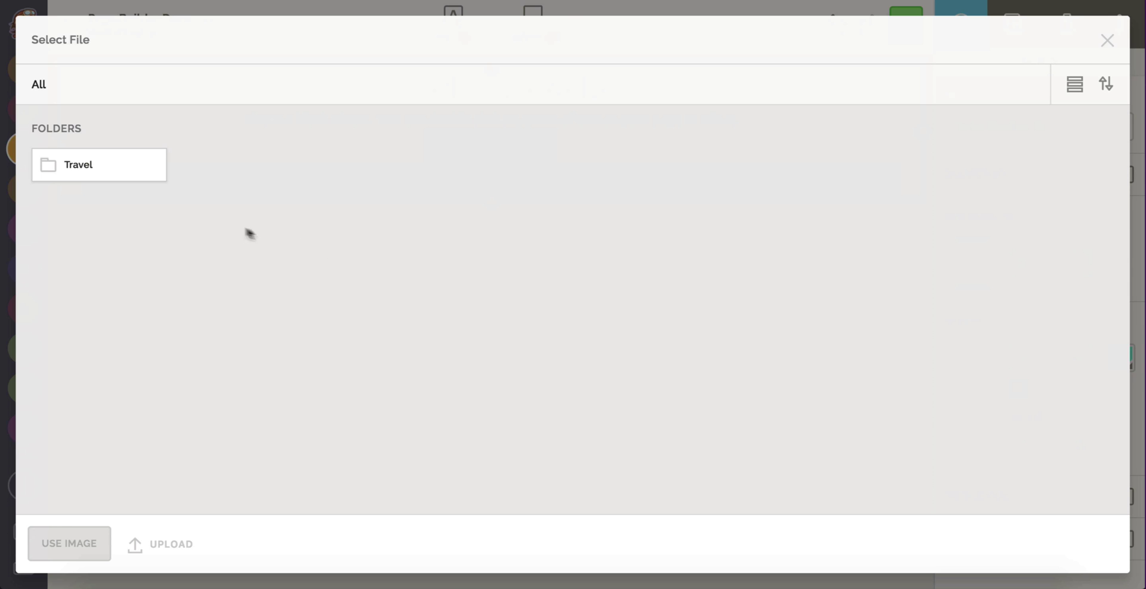
{"action": "double_click", "coordinate": [134, 164]}
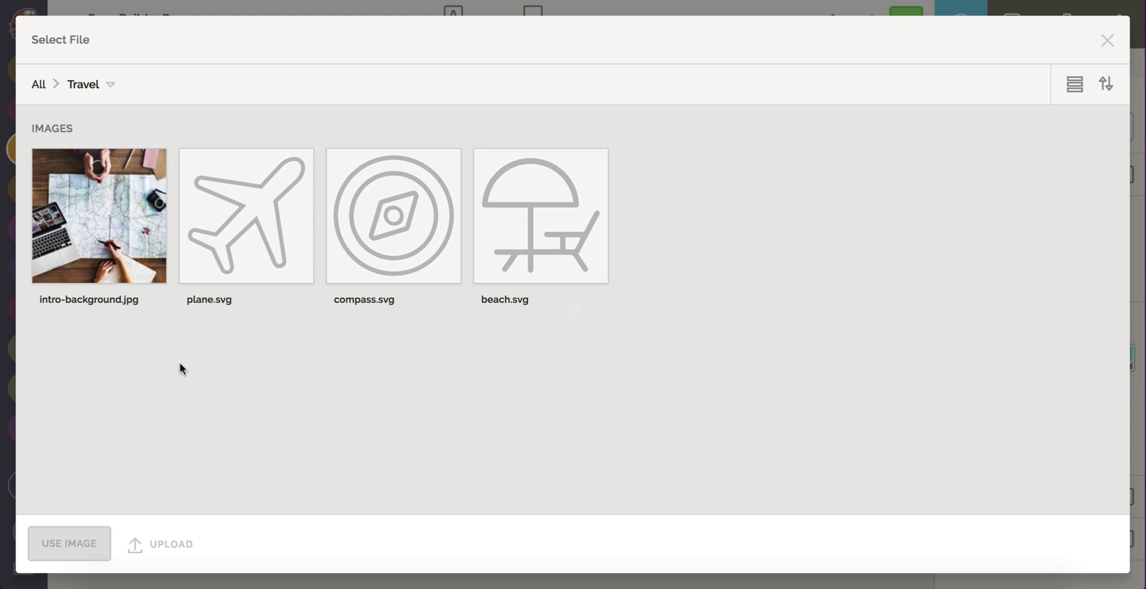
{"action": "left_click", "coordinate": [128, 250]}
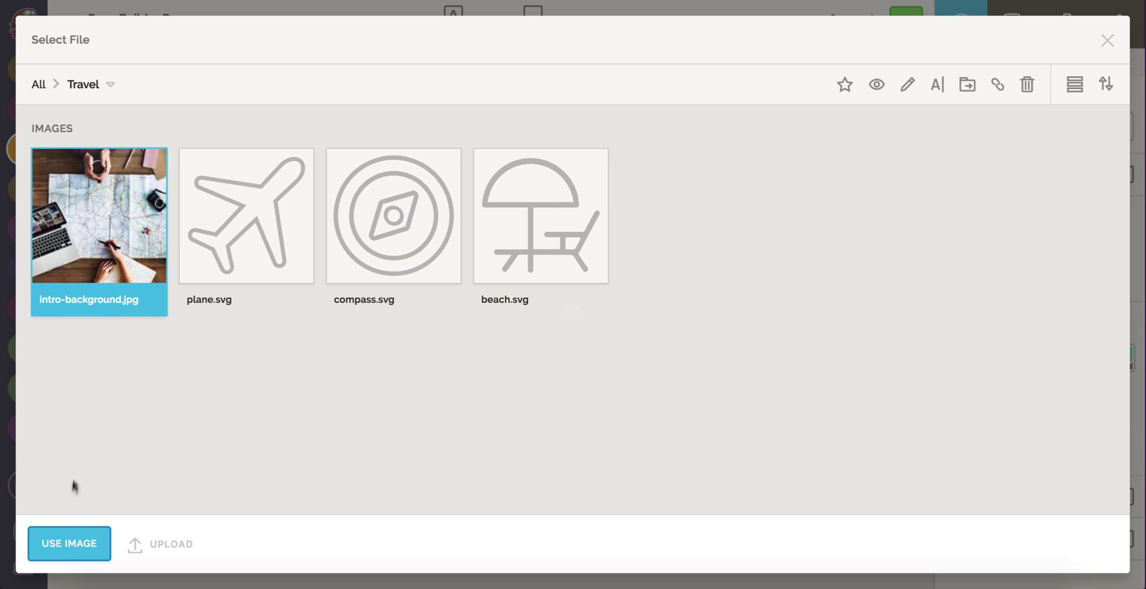
{"action": "left_click", "coordinate": [63, 544]}
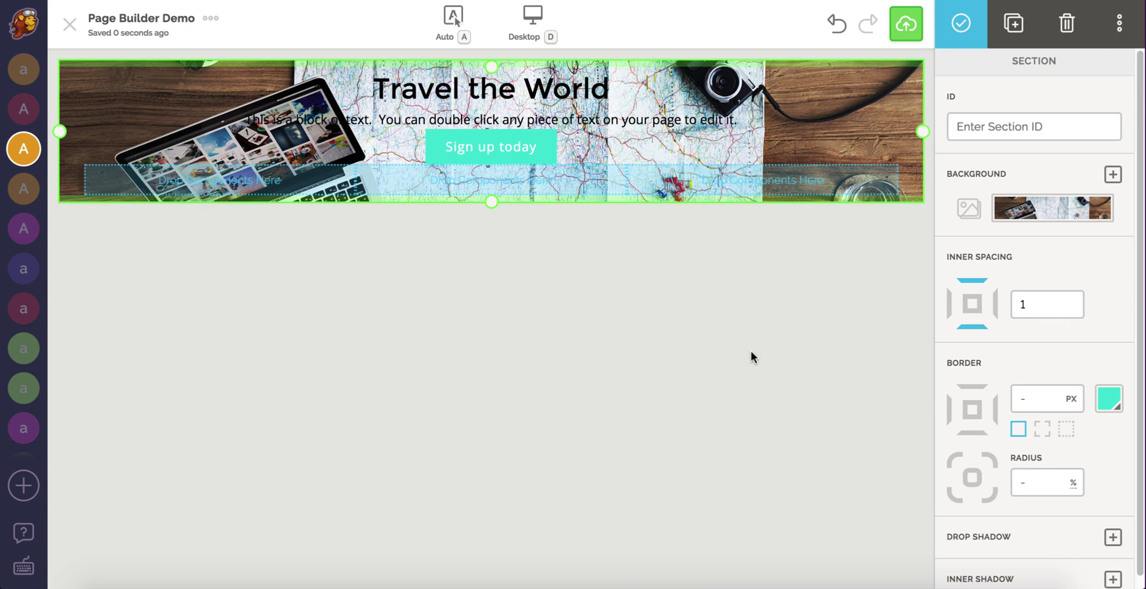
Layer a translucent black colour overlay over the hero photo
{"action": "left_click", "coordinate": [1114, 173]}
{"action": "left_click", "coordinate": [1112, 198]}
{"action": "left_click", "coordinate": [967, 207]}
{"action": "left_click_drag", "start_coordinate": [1111, 225], "coordinate": [1063, 227]}
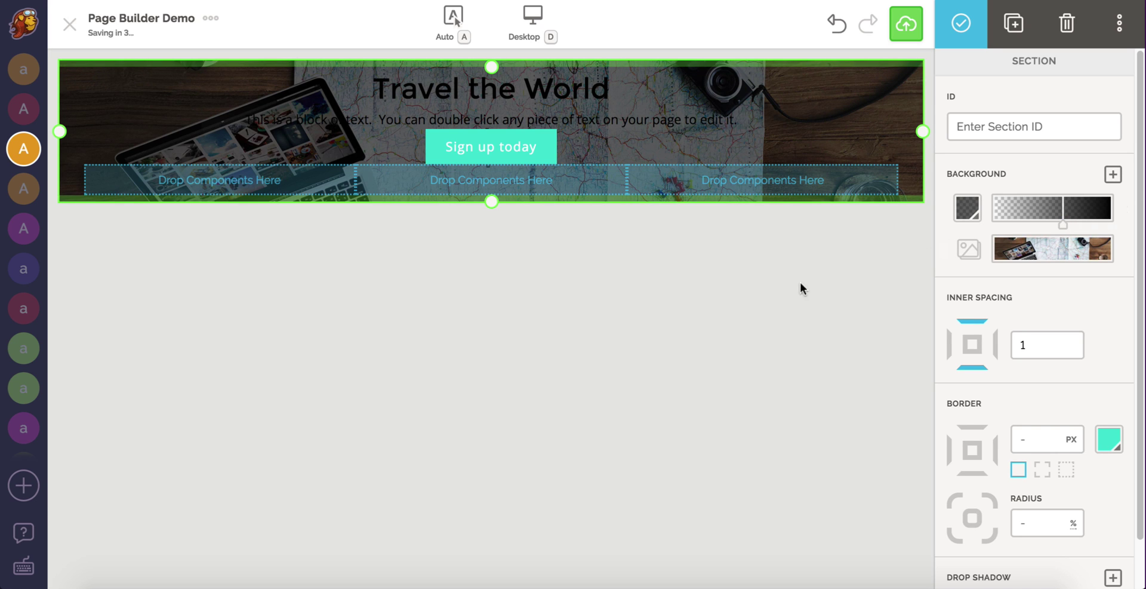
Turn the 'Travel the World' headline and the paragraph text white
{"action": "left_click", "coordinate": [753, 285]}
{"action": "double_click", "coordinate": [489, 89]}
{"action": "left_click", "coordinate": [634, 132]}
{"action": "left_click", "coordinate": [678, 100]}
{"action": "double_click", "coordinate": [614, 120]}
{"action": "left_click", "coordinate": [632, 152]}
{"action": "left_click", "coordinate": [678, 119]}
{"action": "left_click", "coordinate": [652, 249]}
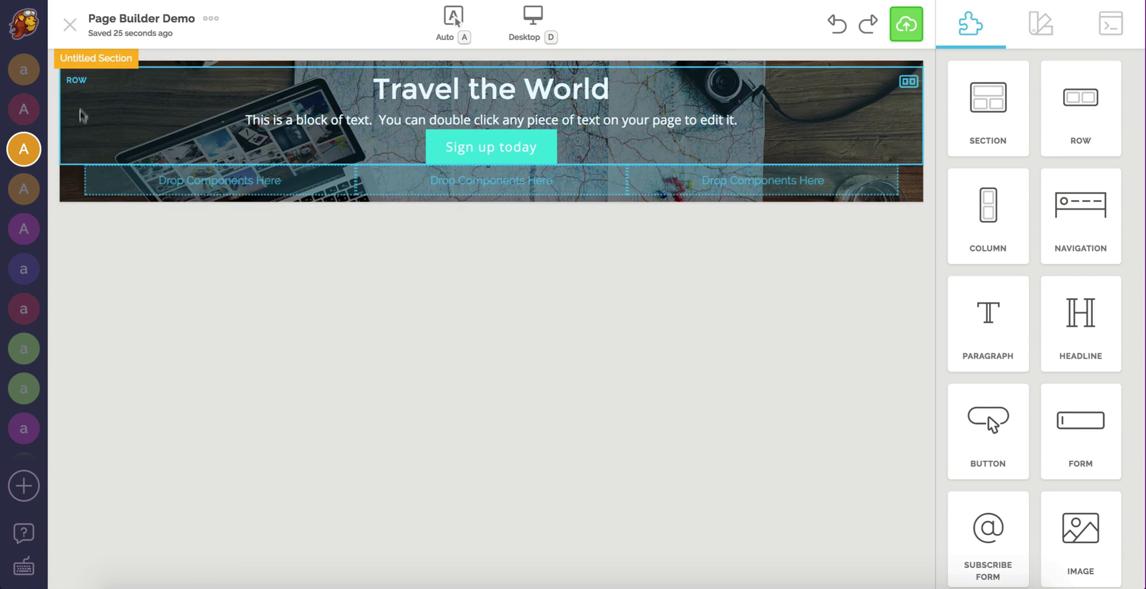
Drag the hero section's spacing handles to add room below and above its content
{"action": "left_click", "coordinate": [82, 60]}
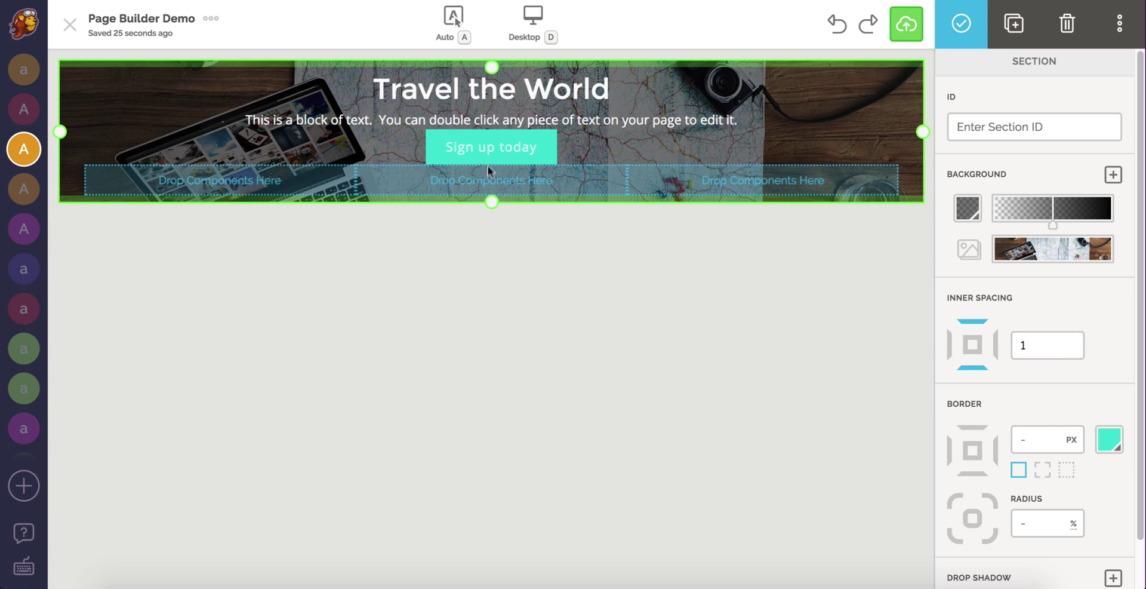
{"action": "left_click_drag", "start_coordinate": [491, 201], "coordinate": [491, 298]}
{"action": "left_click_drag", "start_coordinate": [491, 67], "coordinate": [493, 157]}
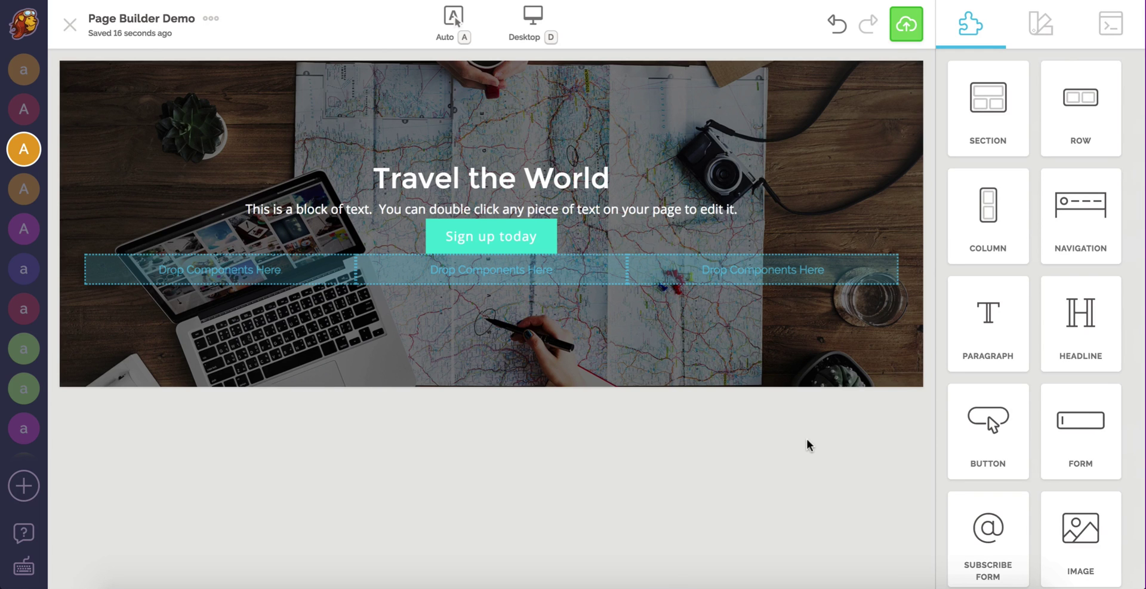
Narrow the hero paragraph to 44% width, move it lower and add space below it
{"action": "left_click", "coordinate": [660, 215]}
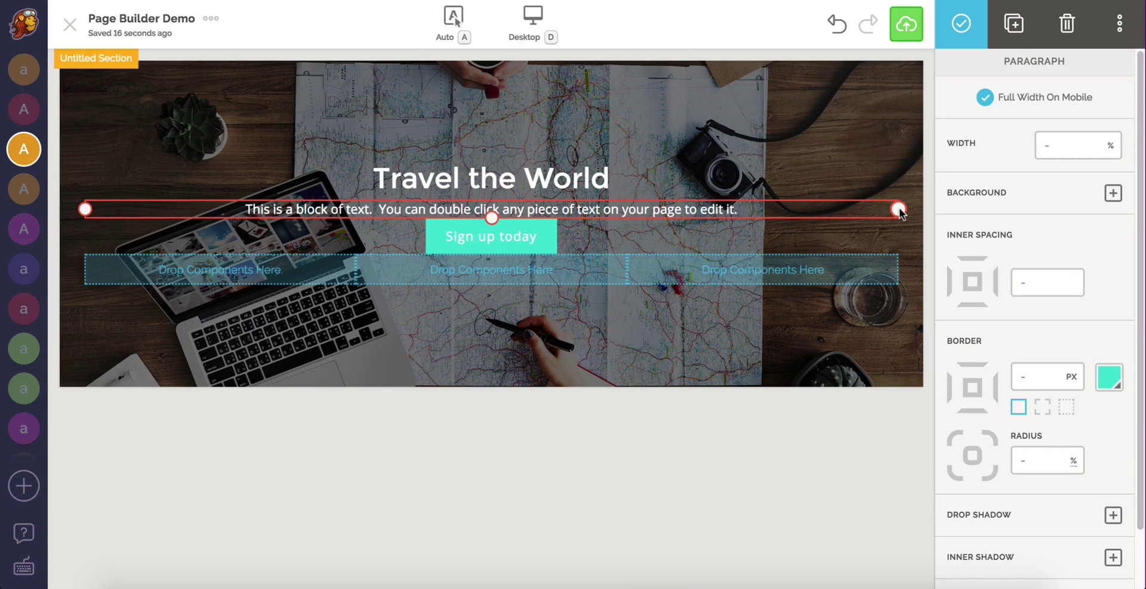
{"action": "left_click_drag", "start_coordinate": [898, 210], "coordinate": [670, 227]}
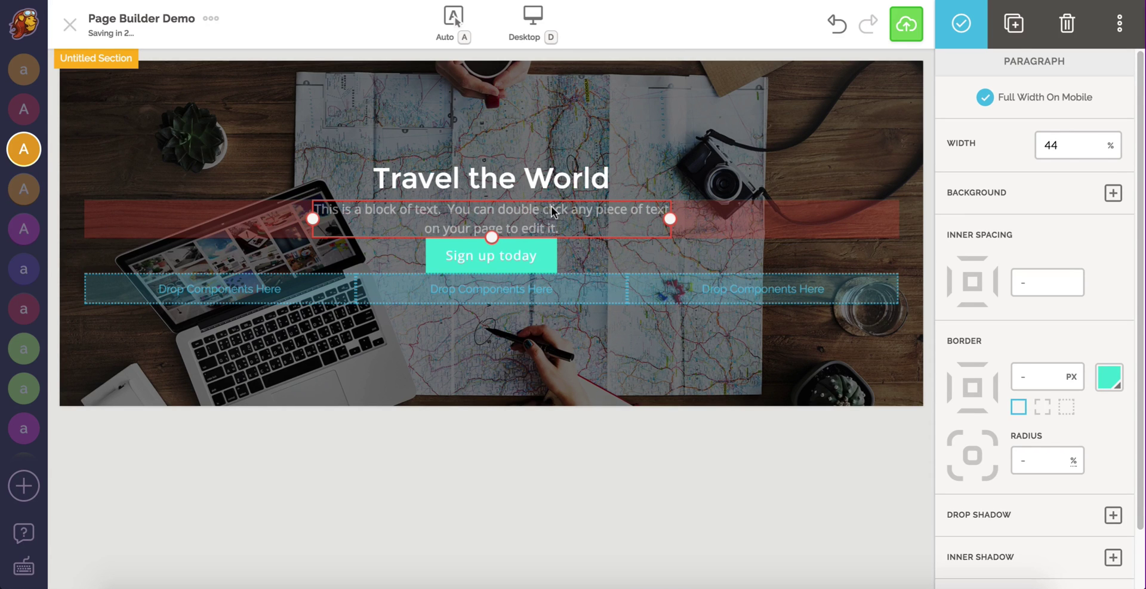
{"action": "left_click_drag", "start_coordinate": [552, 208], "coordinate": [554, 221]}
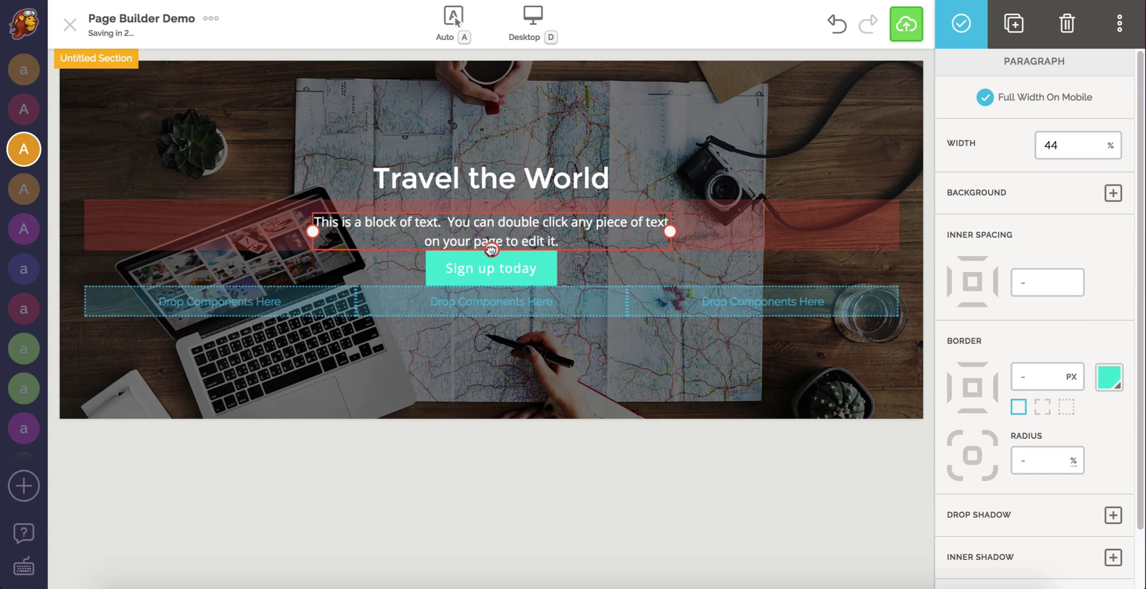
{"action": "left_click_drag", "start_coordinate": [490, 246], "coordinate": [492, 281]}
{"action": "left_click", "coordinate": [844, 512]}
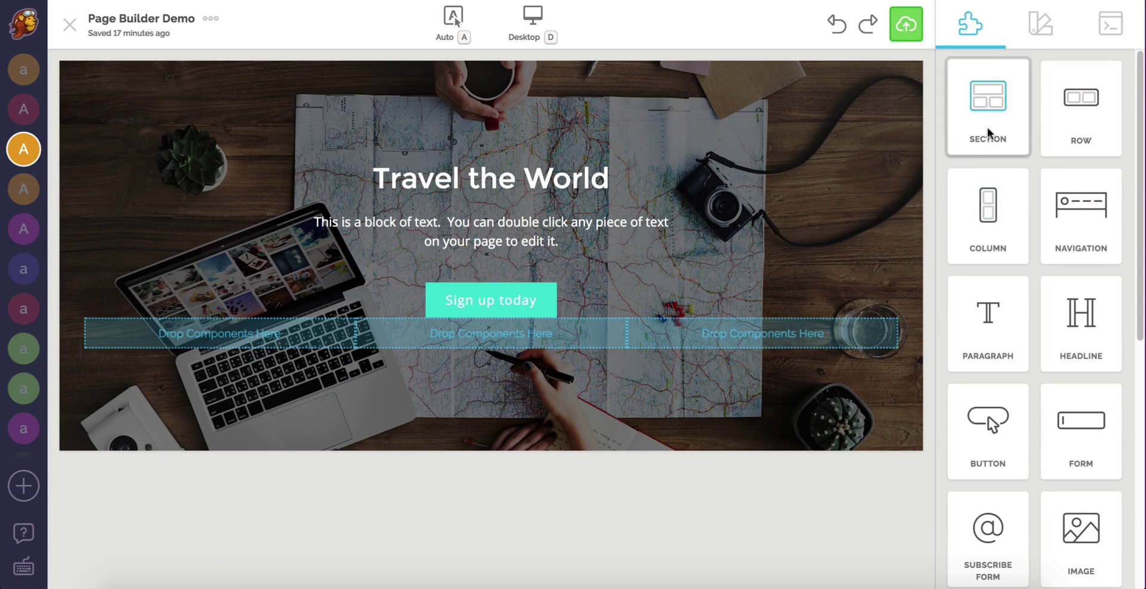
Drop a SECTION component onto the canvas beneath the hero
{"action": "left_click_drag", "start_coordinate": [988, 105], "coordinate": [693, 455]}
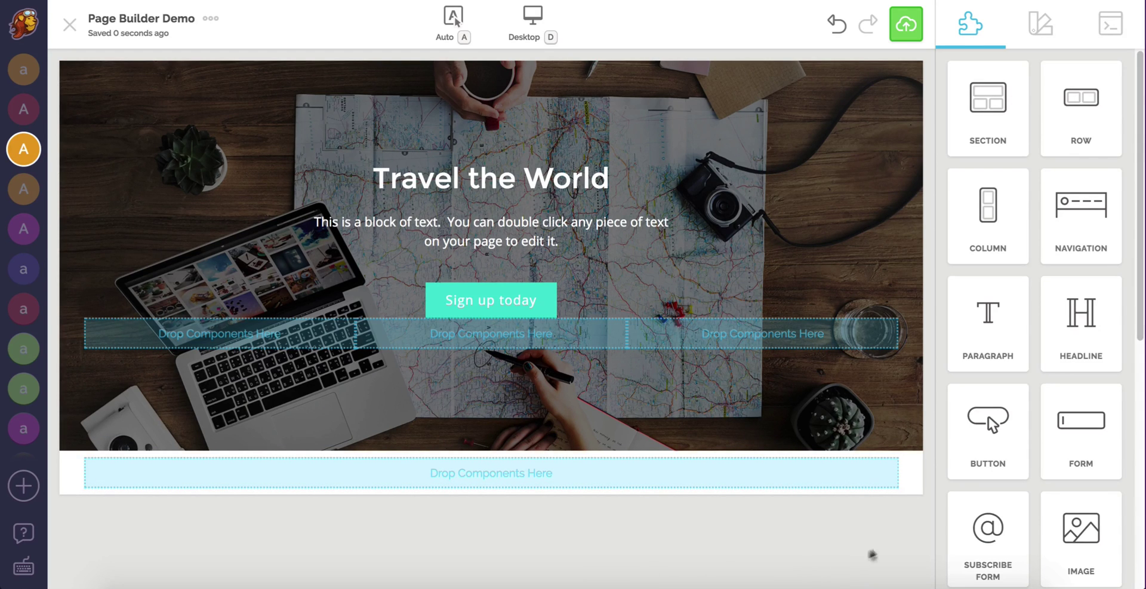
Place an H3 headline reading 'Features' in the new bottom section
{"action": "left_click_drag", "start_coordinate": [1074, 334], "coordinate": [544, 483]}
{"action": "double_click", "coordinate": [473, 486]}
{"action": "left_click", "coordinate": [348, 434]}
{"action": "left_click", "coordinate": [342, 349]}
{"action": "type", "text": "Feature"}
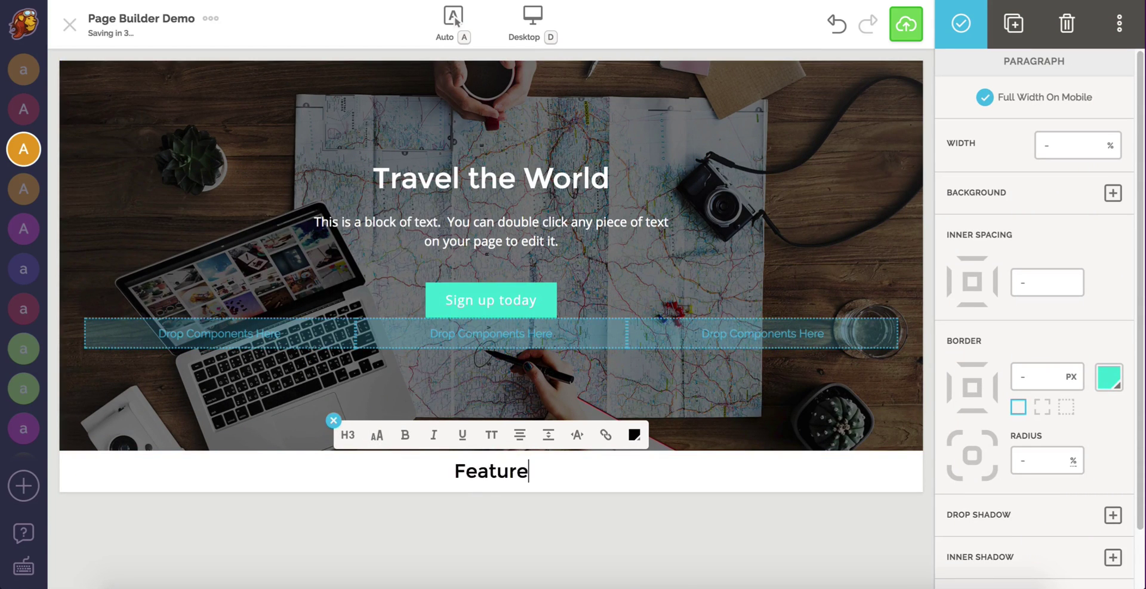
{"action": "type", "text": "s"}
{"action": "left_click", "coordinate": [547, 539]}
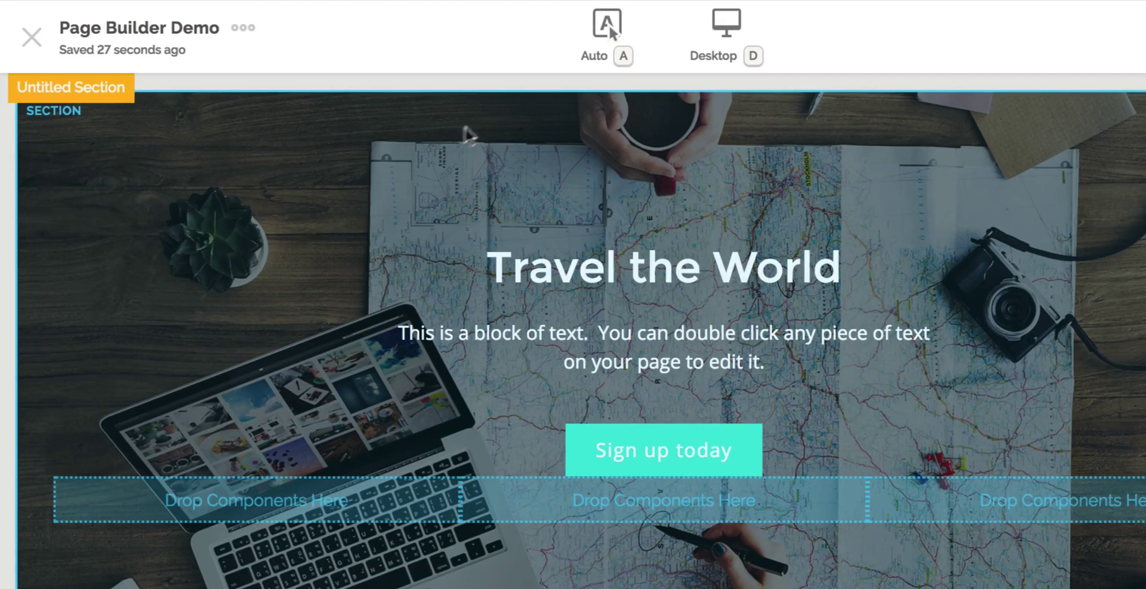
Switch selection mode to Row and drag the three-column row beneath the Features heading
{"action": "left_click", "coordinate": [609, 27]}
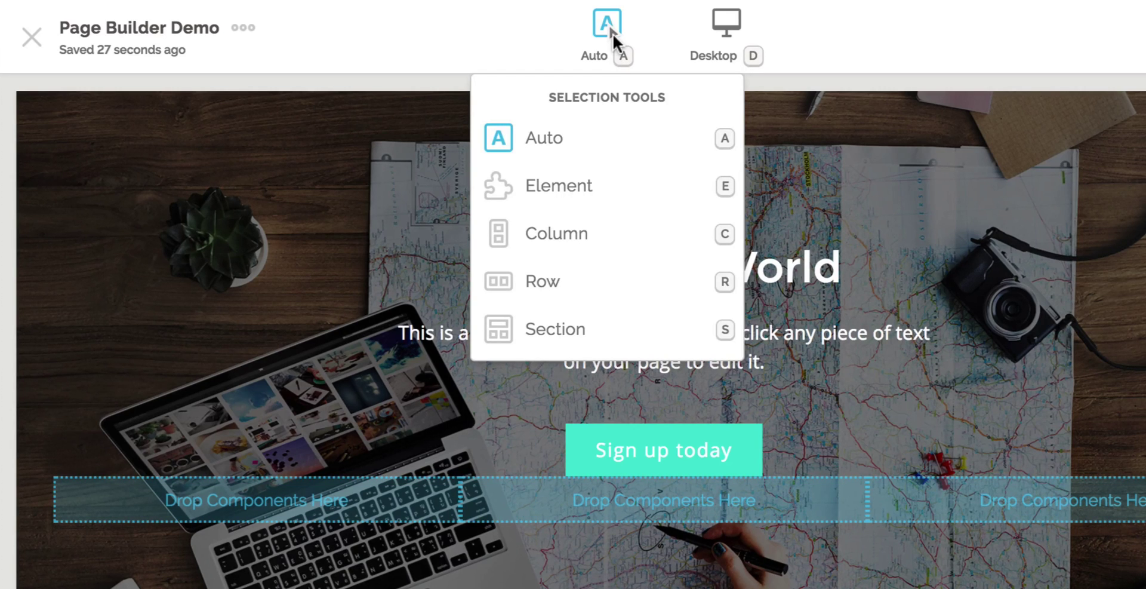
{"action": "left_click", "coordinate": [574, 284]}
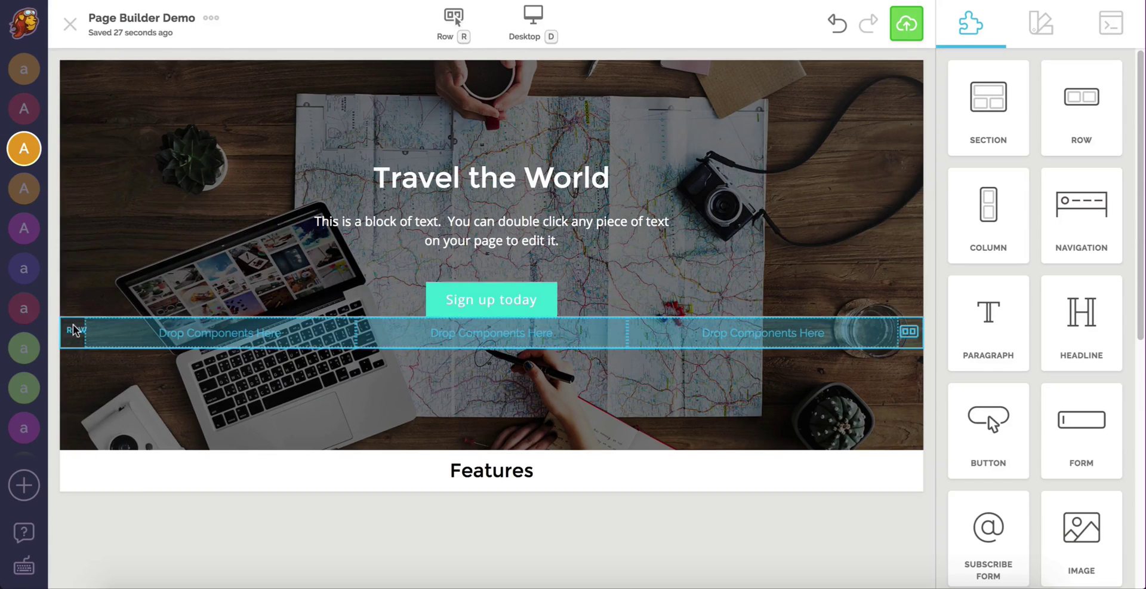
{"action": "left_click_drag", "start_coordinate": [74, 330], "coordinate": [450, 486]}
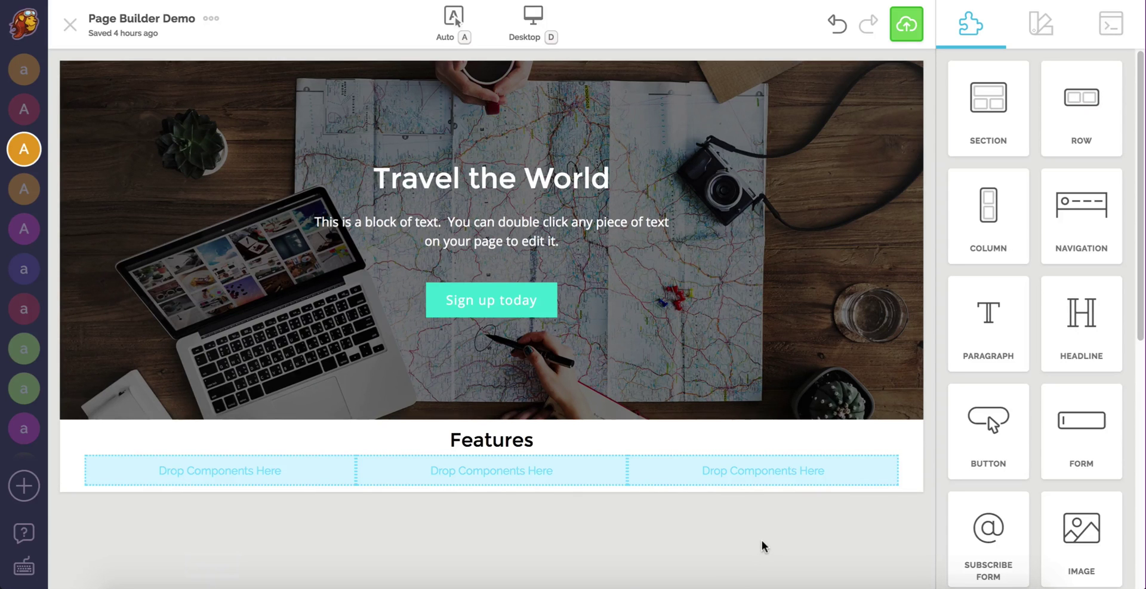
Place the plane.svg icon in the first Features column
{"action": "left_click_drag", "start_coordinate": [1069, 538], "coordinate": [271, 475]}
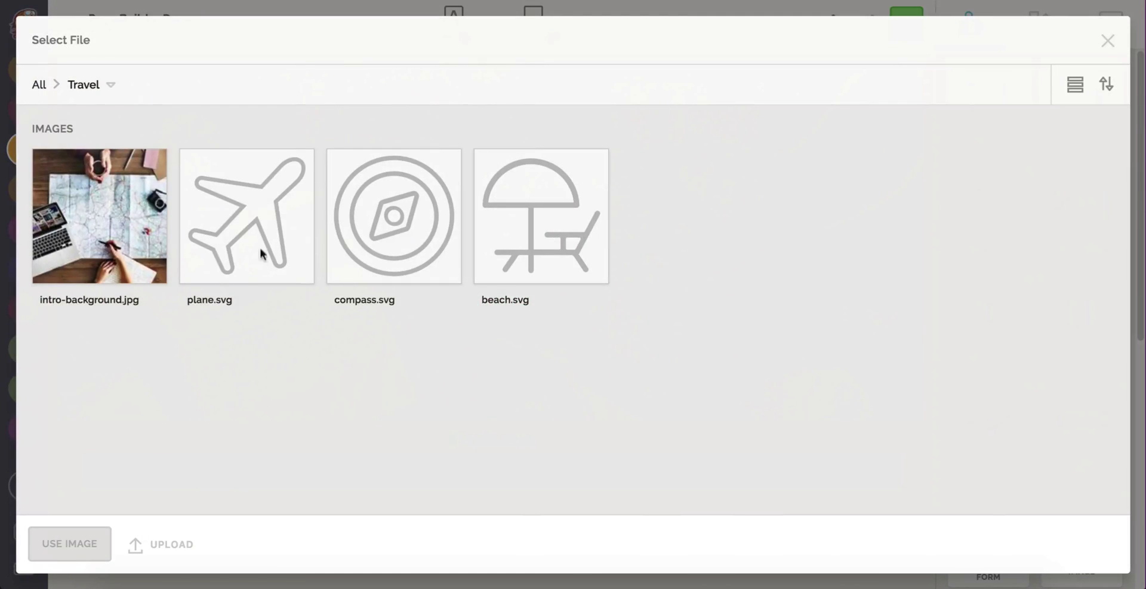
{"action": "left_click", "coordinate": [261, 247]}
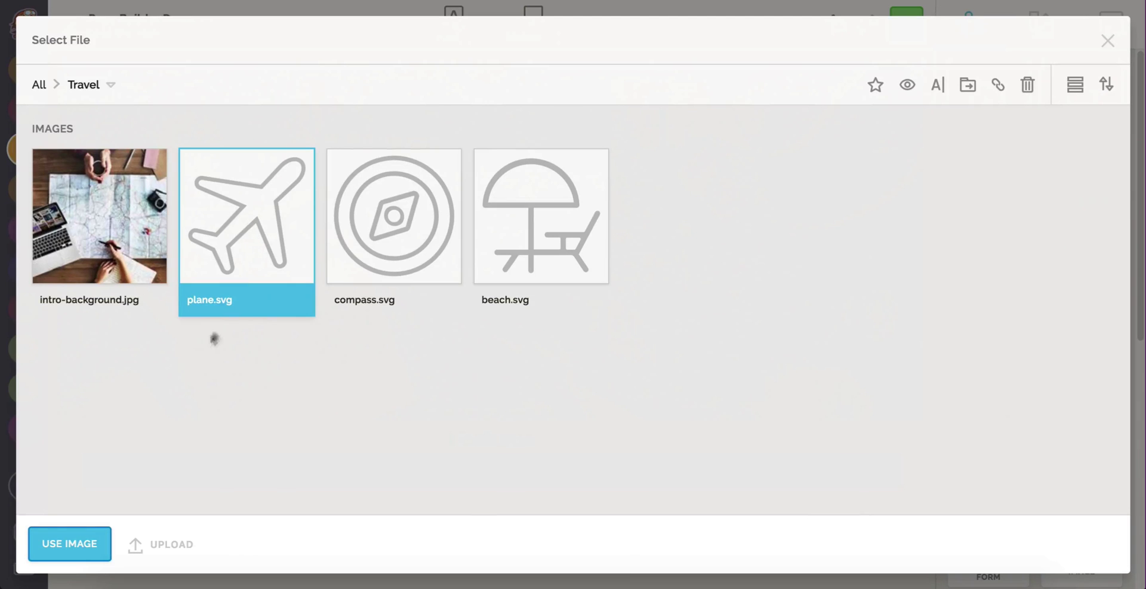
{"action": "left_click", "coordinate": [74, 543]}
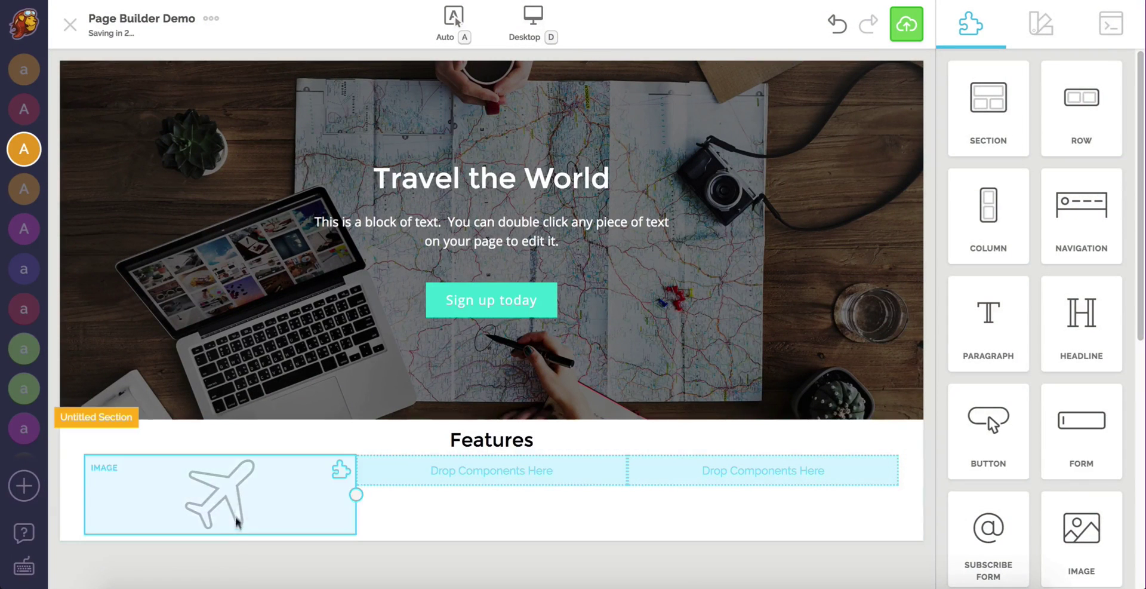
{"action": "left_click", "coordinate": [236, 498]}
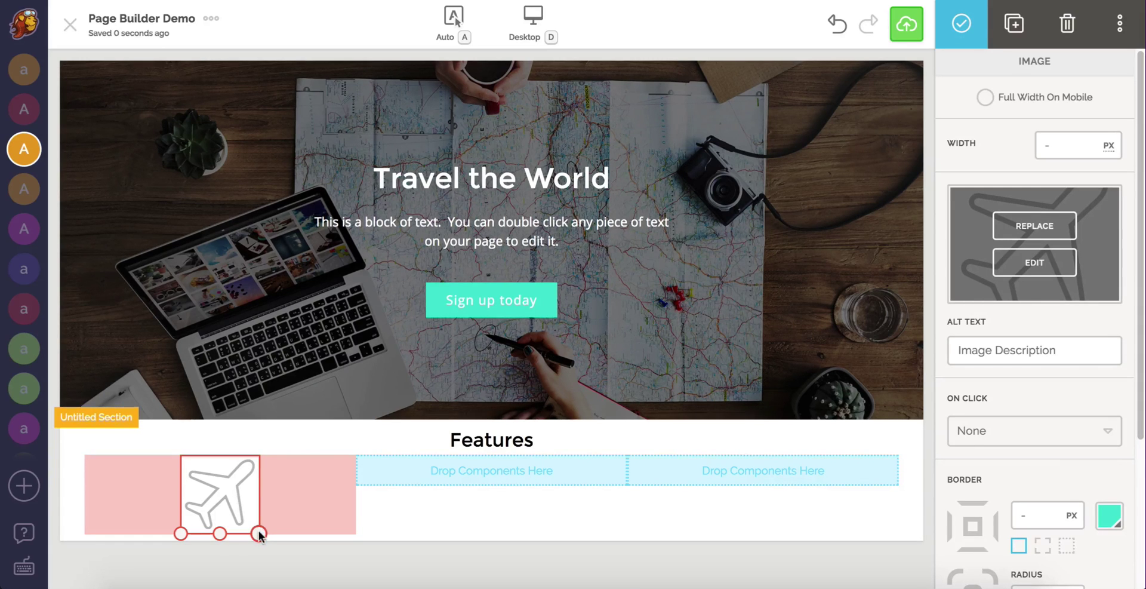
{"action": "left_click", "coordinate": [365, 556]}
Add a headline and text block under the icon, making the headline a teal H3
{"action": "left_click_drag", "start_coordinate": [1082, 323], "coordinate": [264, 537]}
{"action": "left_click_drag", "start_coordinate": [988, 325], "coordinate": [231, 548]}
{"action": "double_click", "coordinate": [206, 547]}
{"action": "left_click", "coordinate": [71, 506]}
{"action": "left_click", "coordinate": [115, 413]}
{"action": "left_click", "coordinate": [357, 505]}
{"action": "left_click", "coordinate": [357, 437]}
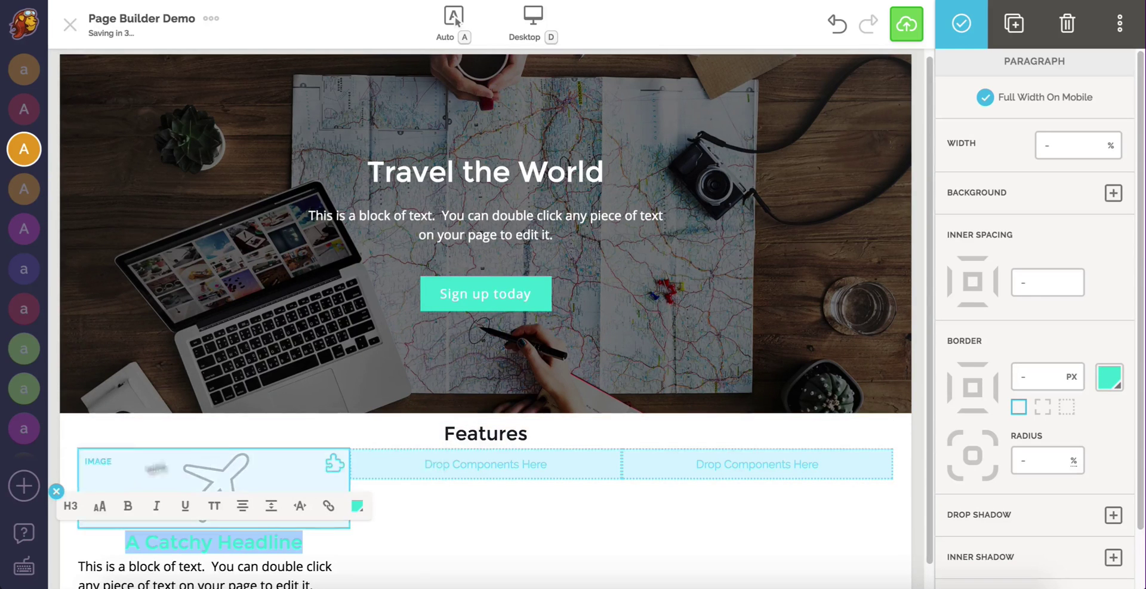
Centre the text block and add spacing below the plane image and the text
{"action": "scroll", "coordinate": [63, 471], "scroll_direction": "down", "scroll_amount": 1}
{"action": "left_click", "coordinate": [214, 471]}
{"action": "left_click_drag", "start_coordinate": [214, 503], "coordinate": [213, 516]}
{"action": "right_click", "coordinate": [235, 544]}
{"action": "double_click", "coordinate": [224, 546]}
{"action": "left_click", "coordinate": [240, 513]}
{"action": "left_click", "coordinate": [56, 495]}
{"action": "left_click_drag", "start_coordinate": [214, 571], "coordinate": [213, 568]}
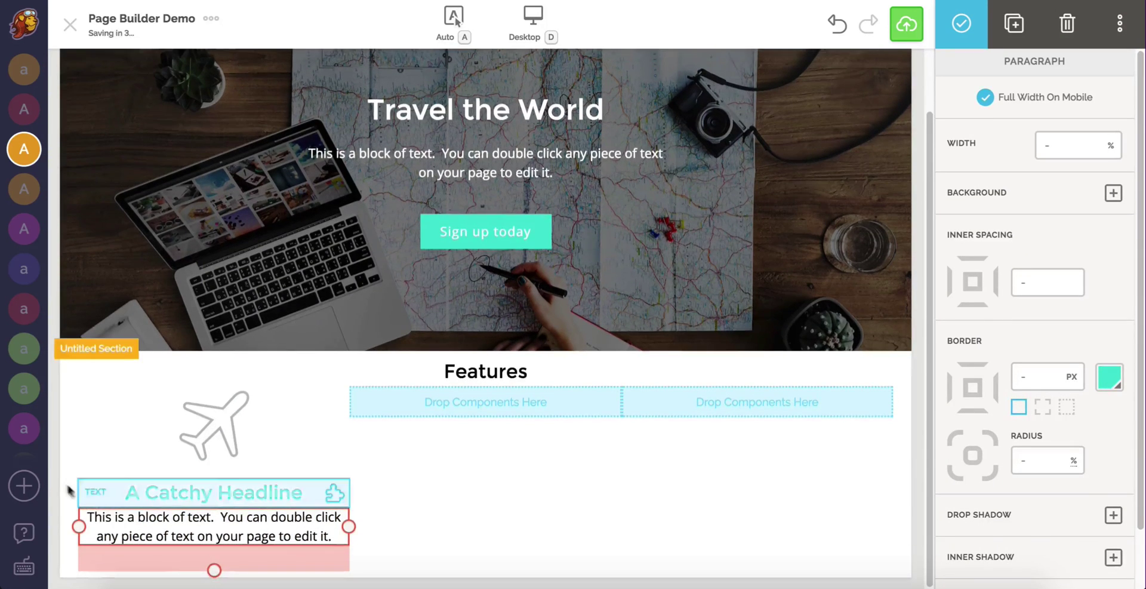
{"action": "left_click", "coordinate": [50, 428]}
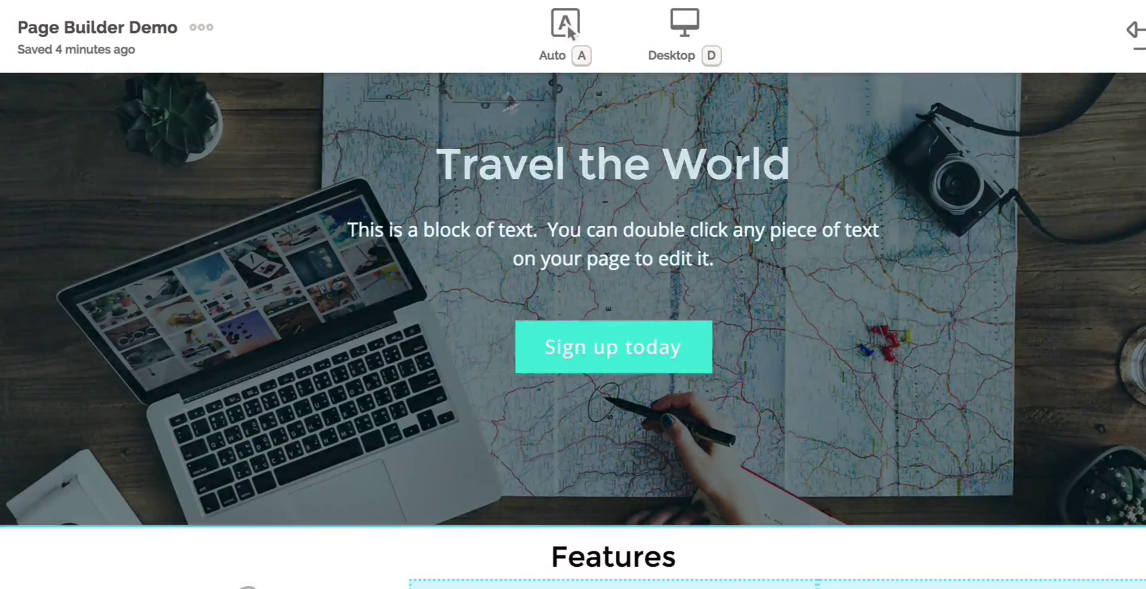
Switch selection to Column mode and delete the empty placeholder column
{"action": "left_click", "coordinate": [567, 24]}
{"action": "left_click", "coordinate": [548, 229]}
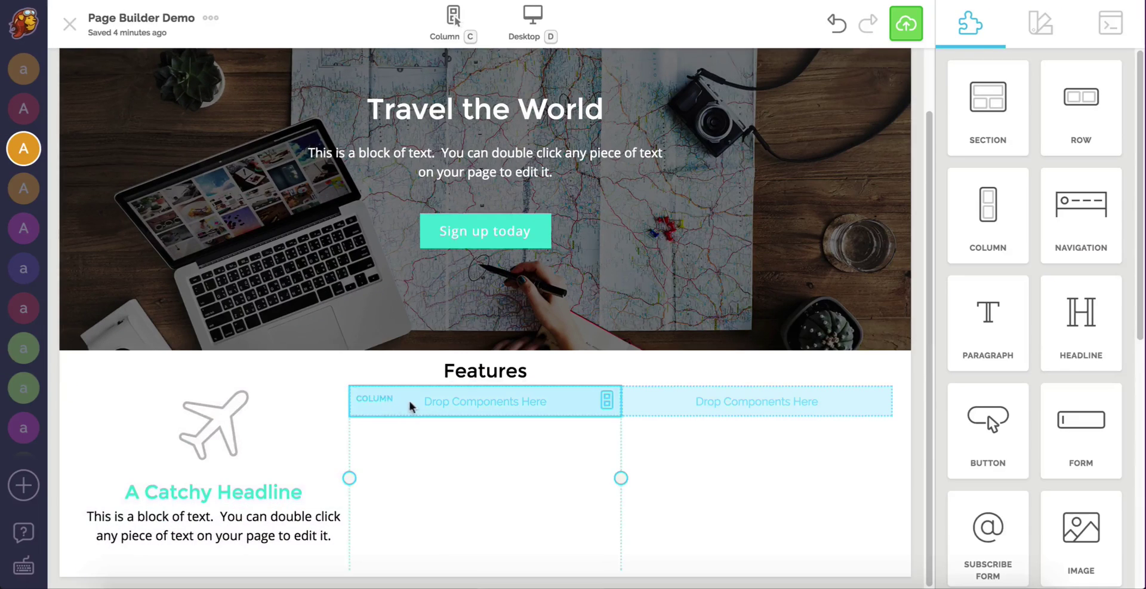
{"action": "left_click", "coordinate": [410, 400]}
{"action": "key", "text": "Delete"}
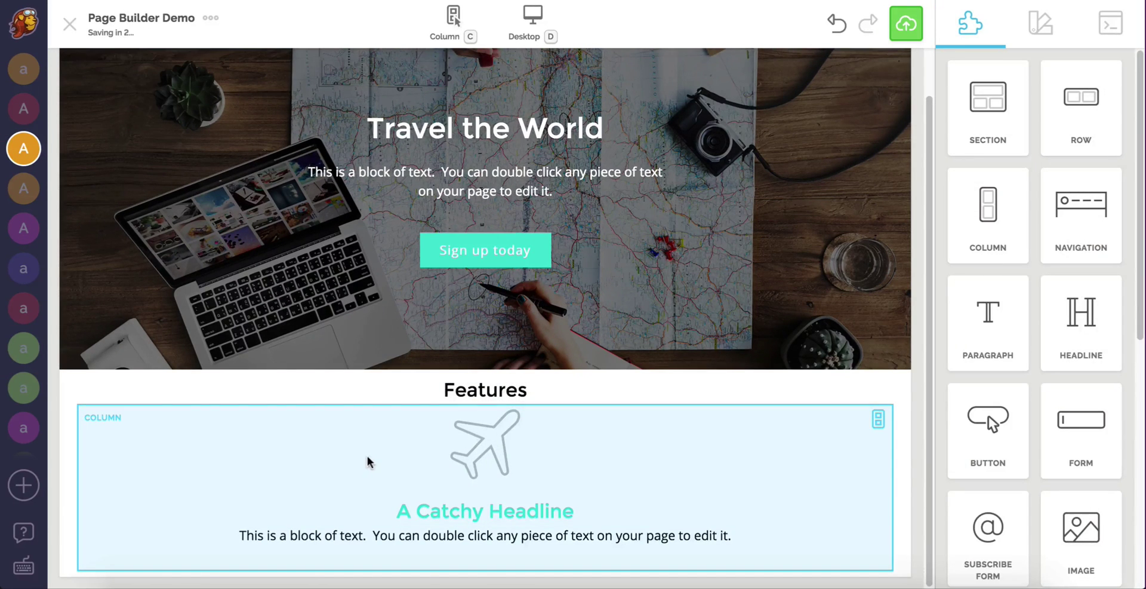
Duplicate the plane column twice to get three identical columns
{"action": "left_click", "coordinate": [367, 456]}
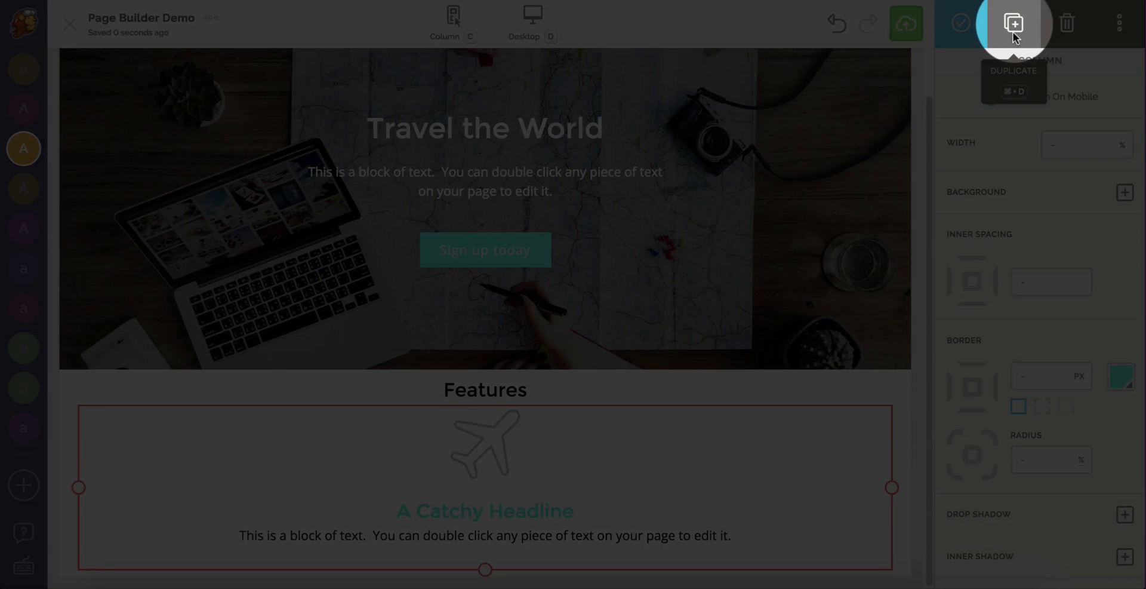
{"action": "left_click", "coordinate": [1013, 24]}
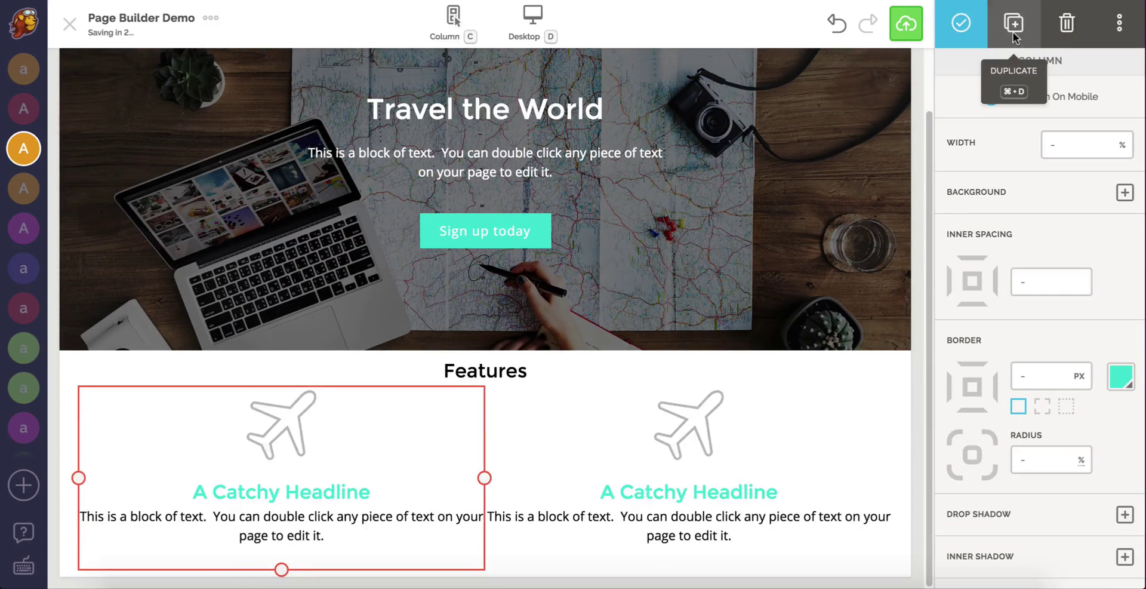
{"action": "left_click", "coordinate": [1013, 32]}
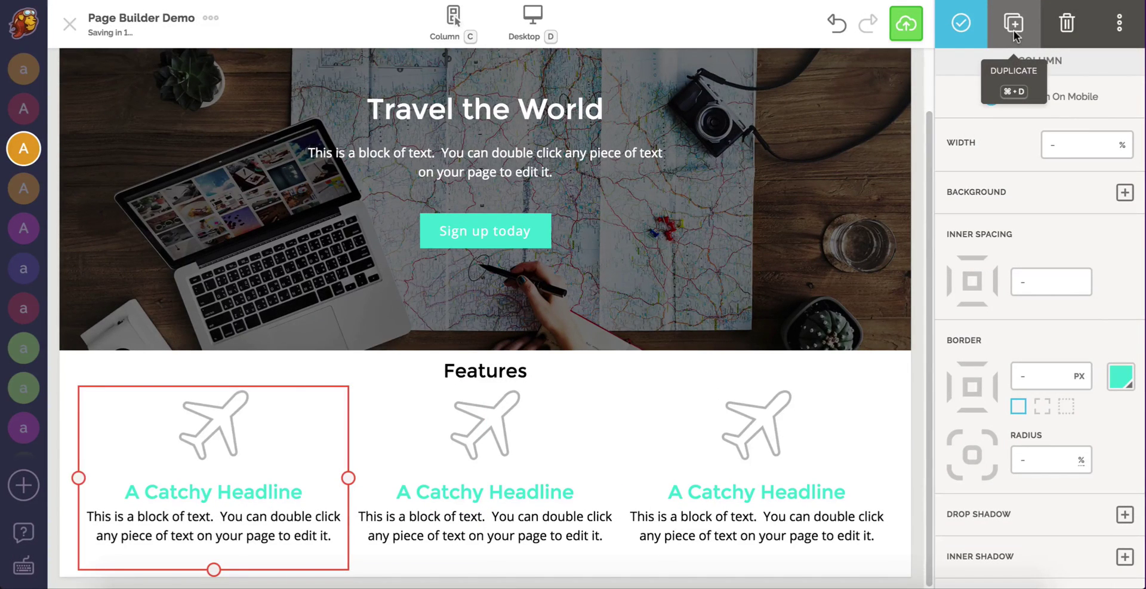
Replace the second and third plane icons with compass.svg and beach.svg
{"action": "key", "text": "Escape"}
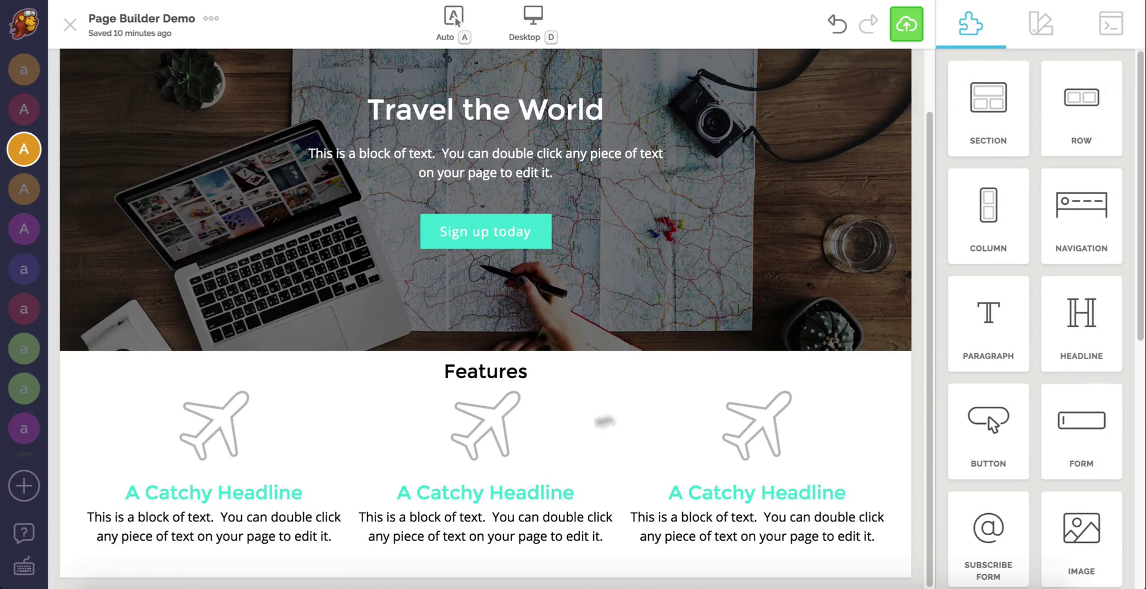
{"action": "left_click", "coordinate": [491, 428]}
{"action": "left_click", "coordinate": [994, 225]}
{"action": "double_click", "coordinate": [409, 217]}
{"action": "left_click", "coordinate": [752, 422]}
{"action": "left_click", "coordinate": [1002, 225]}
{"action": "double_click", "coordinate": [543, 204]}
Retitle the headlines 'Fly anywhere', 'Explore new places' and 'Relax'
{"action": "double_click", "coordinate": [218, 493]}
{"action": "type", "text": "Fly anywhere"}
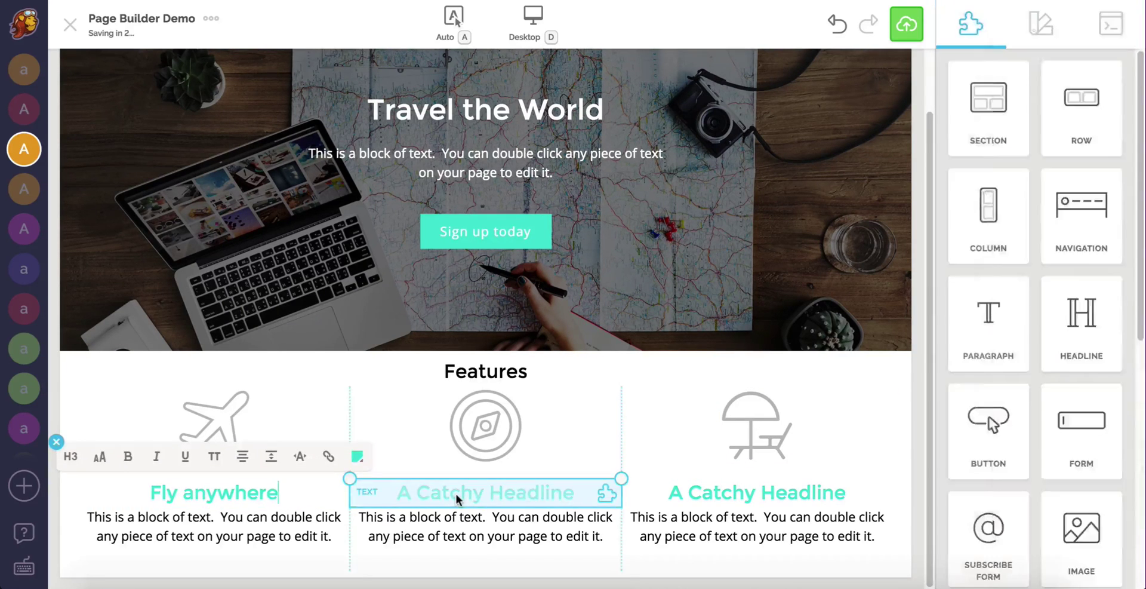
{"action": "double_click", "coordinate": [457, 499]}
{"action": "type", "text": "Explore ne"}
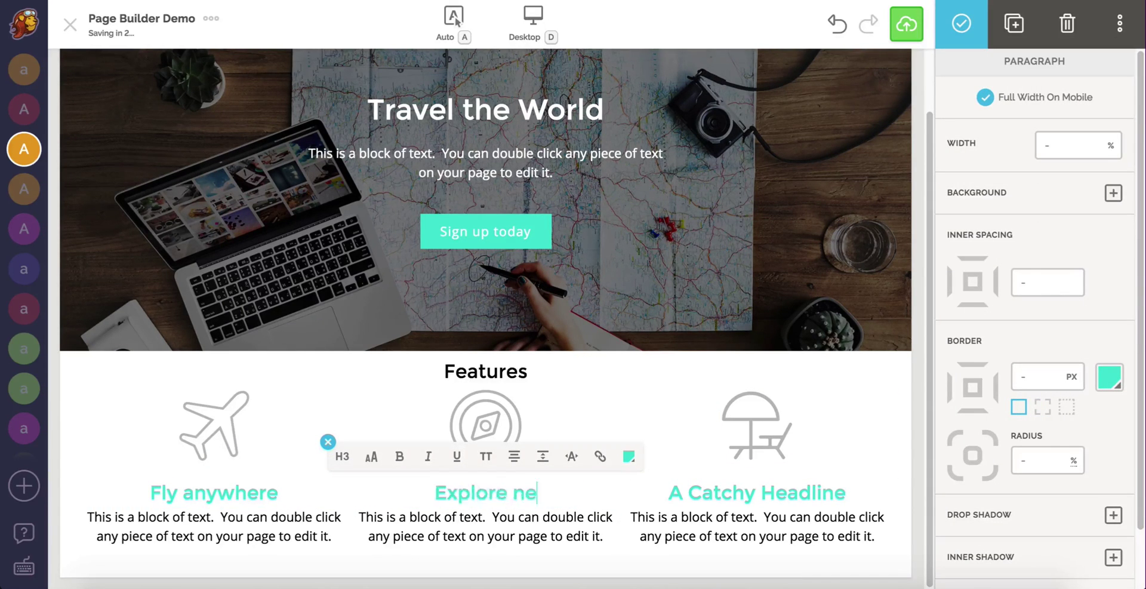
{"action": "type", "text": "w places"}
{"action": "double_click", "coordinate": [708, 500]}
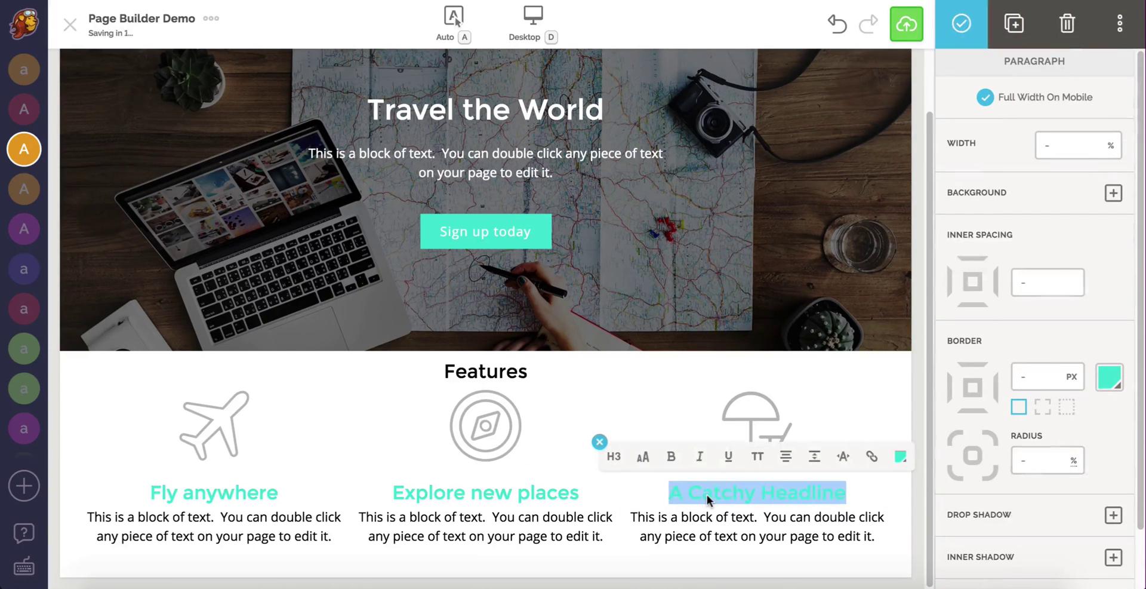
{"action": "type", "text": "Relax"}
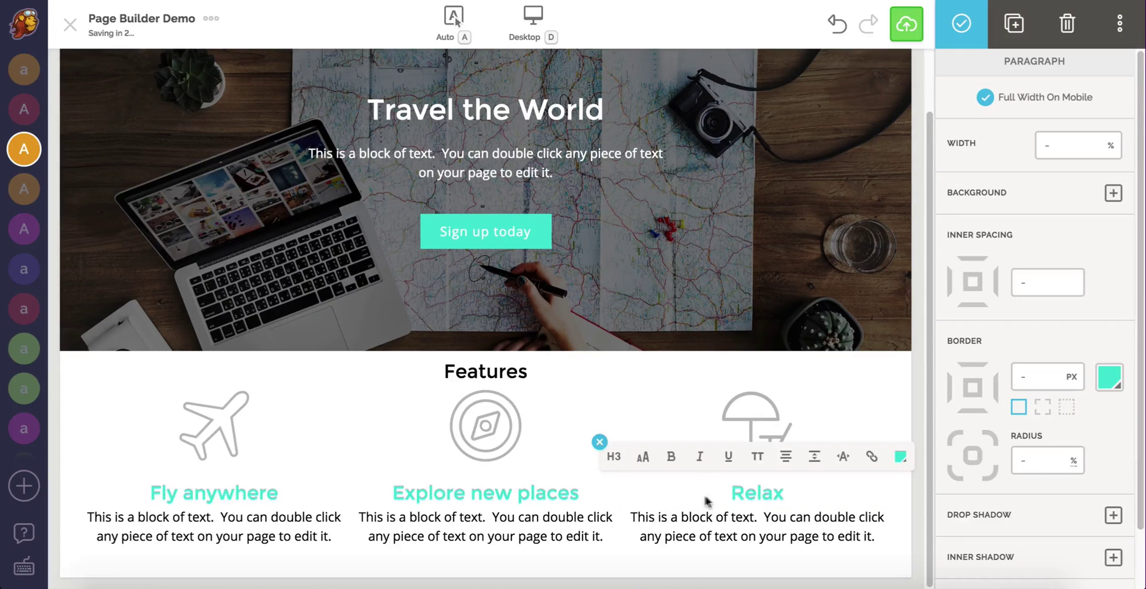
{"action": "key", "text": "Escape"}
Add extra spacing around the Features heading
{"action": "left_click", "coordinate": [501, 379]}
{"action": "left_click_drag", "start_coordinate": [486, 389], "coordinate": [486, 430]}
{"action": "left_click", "coordinate": [963, 25]}
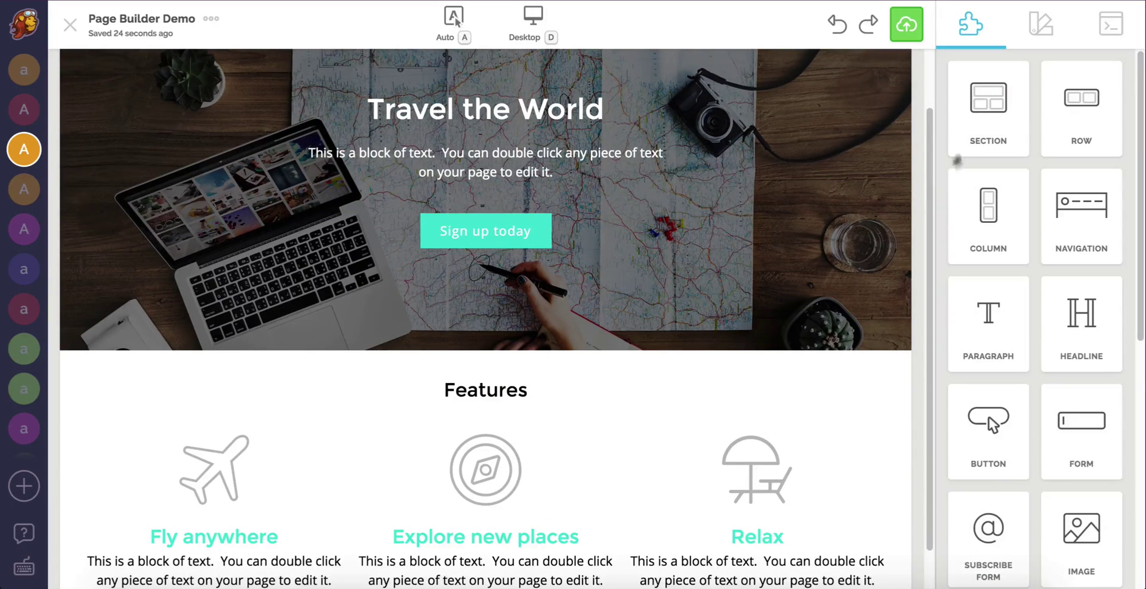
Set the theme's main accent colour to gold #e5b94e
{"action": "left_click", "coordinate": [1039, 30]}
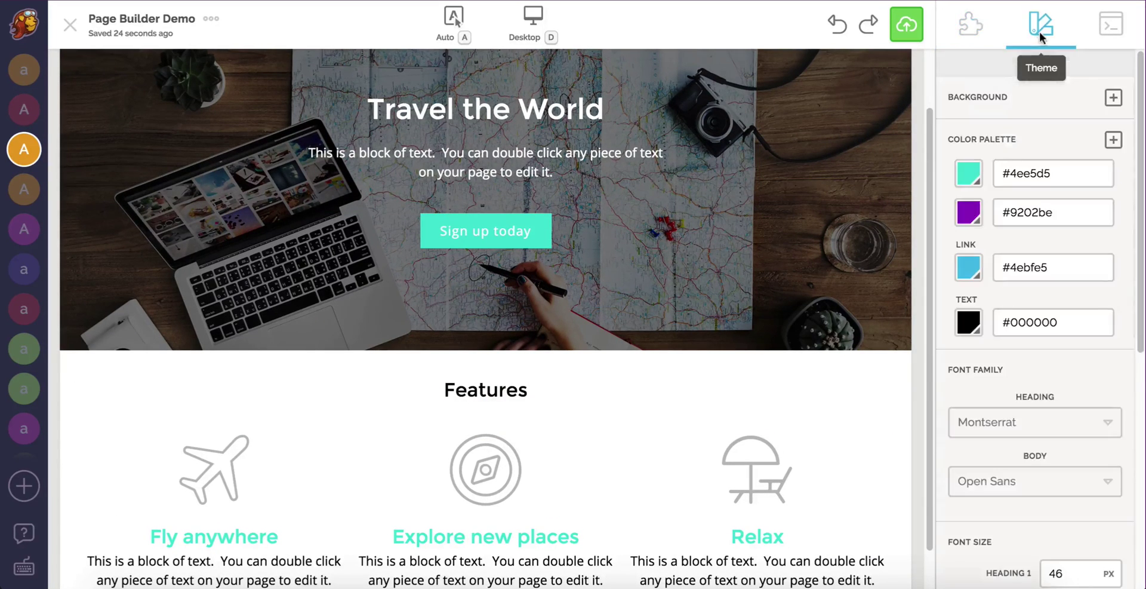
{"action": "left_click", "coordinate": [968, 173]}
{"action": "left_click_drag", "start_coordinate": [970, 206], "coordinate": [920, 206]}
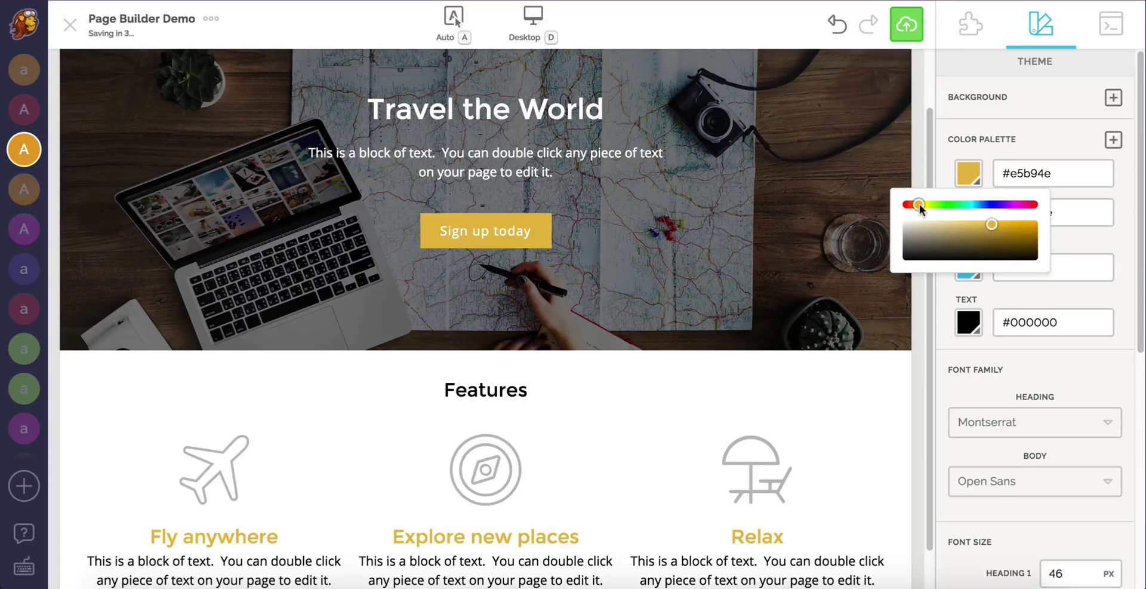
{"action": "left_click", "coordinate": [922, 164]}
Set the theme fonts to Playfair Display for headings and Lato for body
{"action": "left_click", "coordinate": [982, 421]}
{"action": "left_click", "coordinate": [980, 465]}
{"action": "type", "text": "Playf"}
{"action": "left_click", "coordinate": [994, 499]}
{"action": "left_click", "coordinate": [1078, 481]}
{"action": "left_click", "coordinate": [979, 441]}
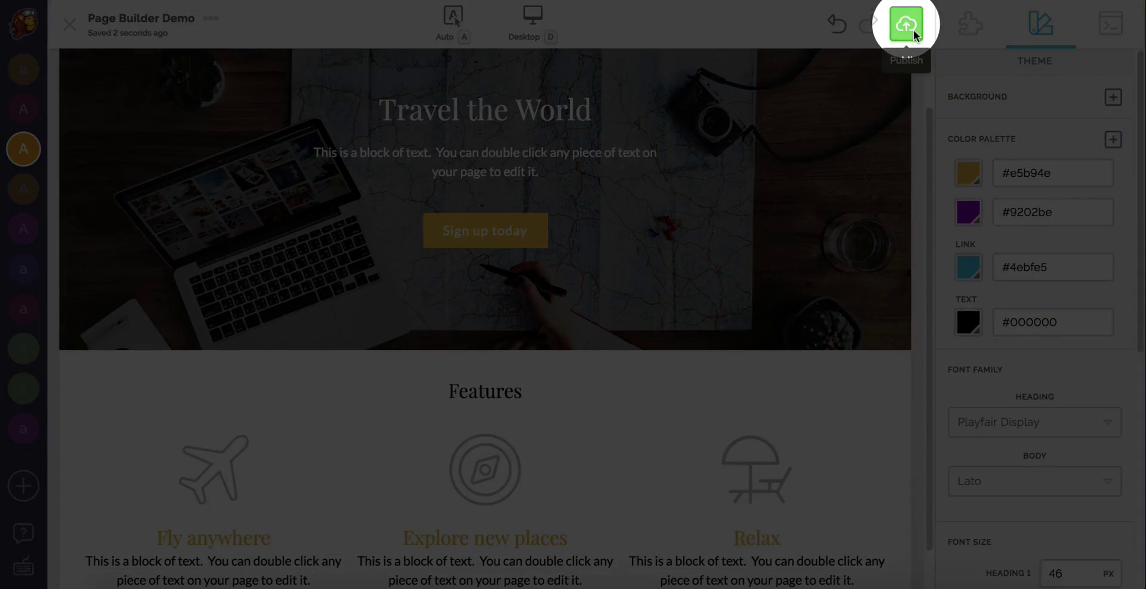
Publish the travel landing page and open the live version from the notification
{"action": "left_click", "coordinate": [914, 29]}
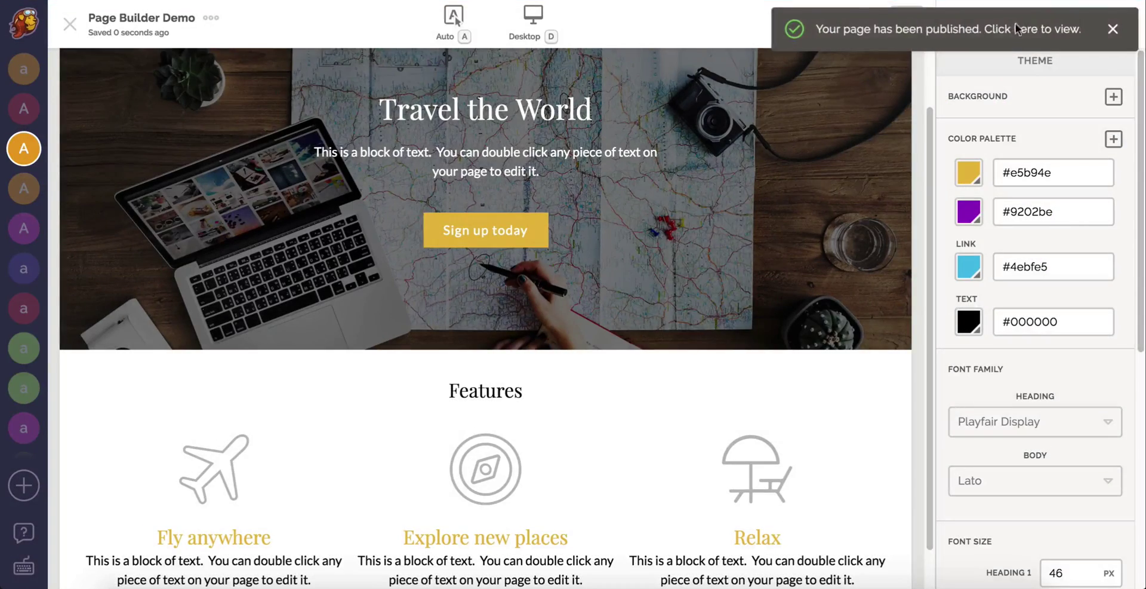
{"action": "left_click", "coordinate": [1019, 26]}
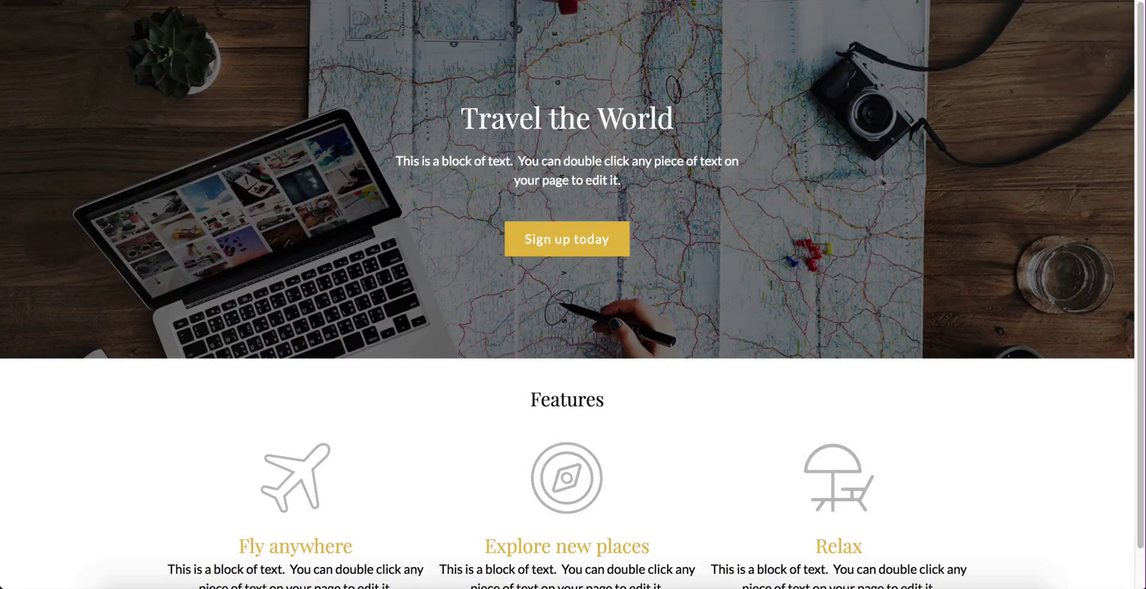